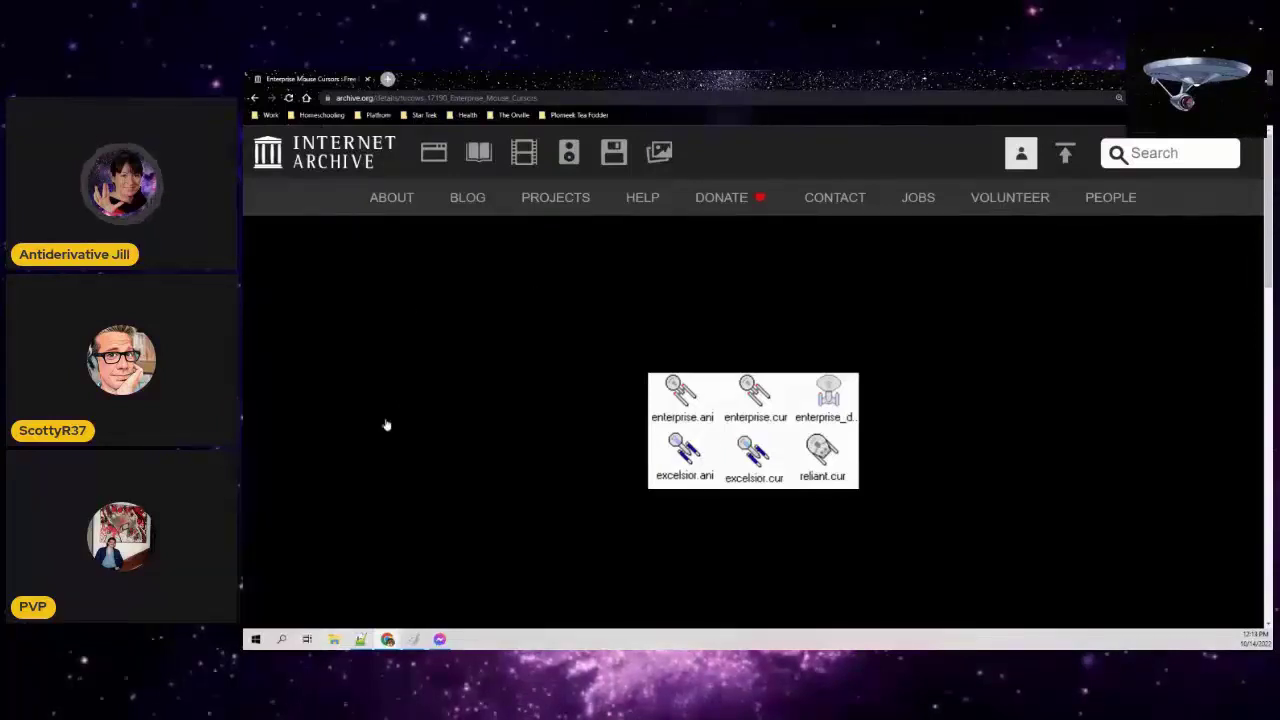
- Download the ZIP version of Enterprise Mouse Cursors and save it in the Downloads folder
scroll(411, 362, "down", 2)
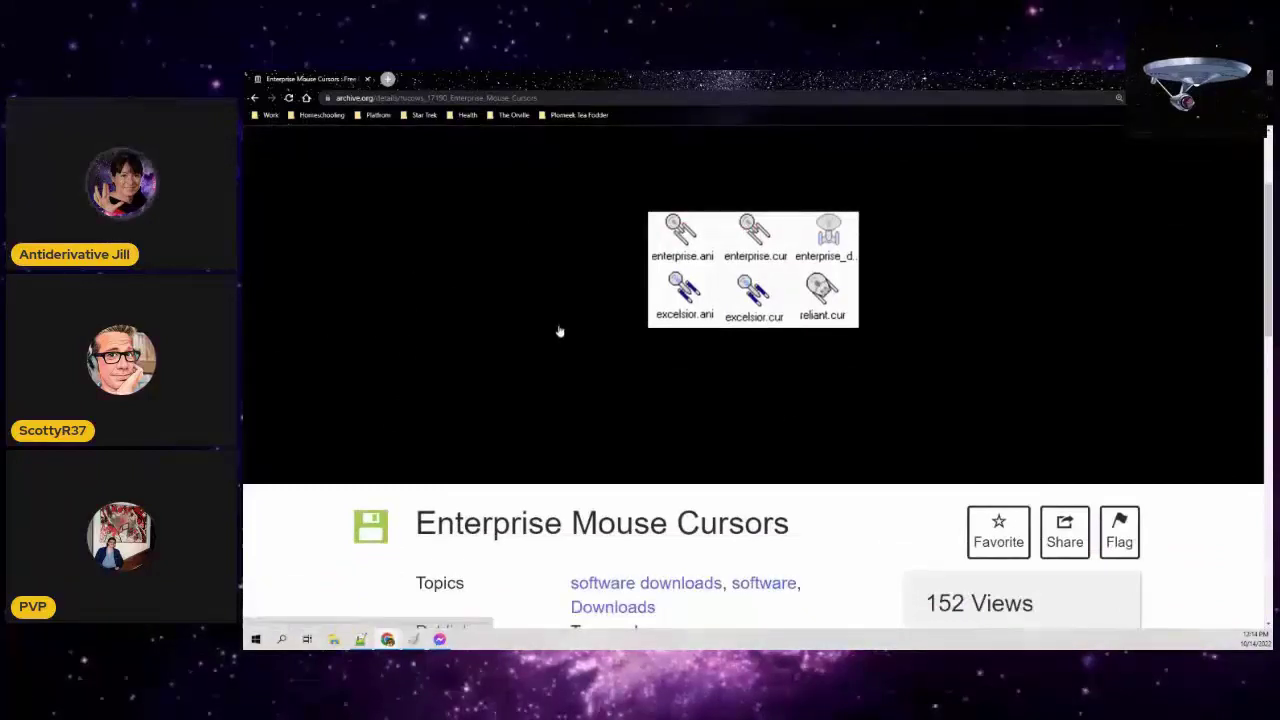
scroll(926, 417, "down", 5)
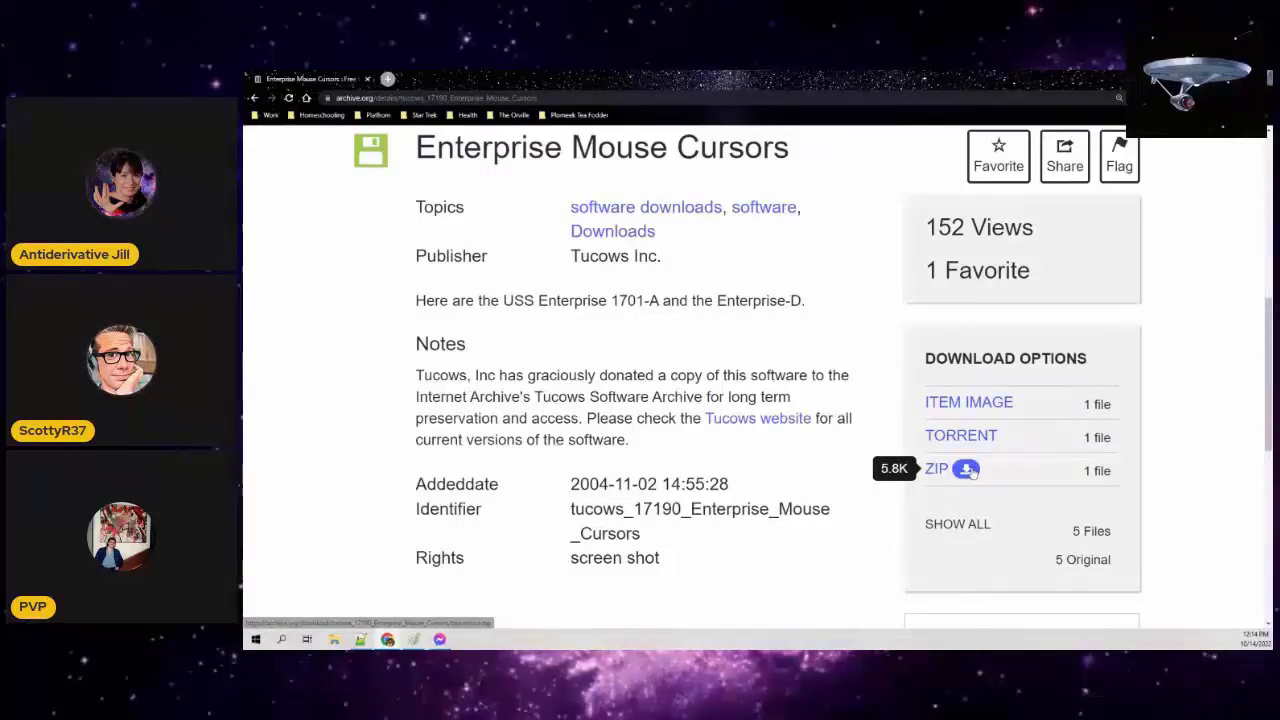
left_click(968, 470)
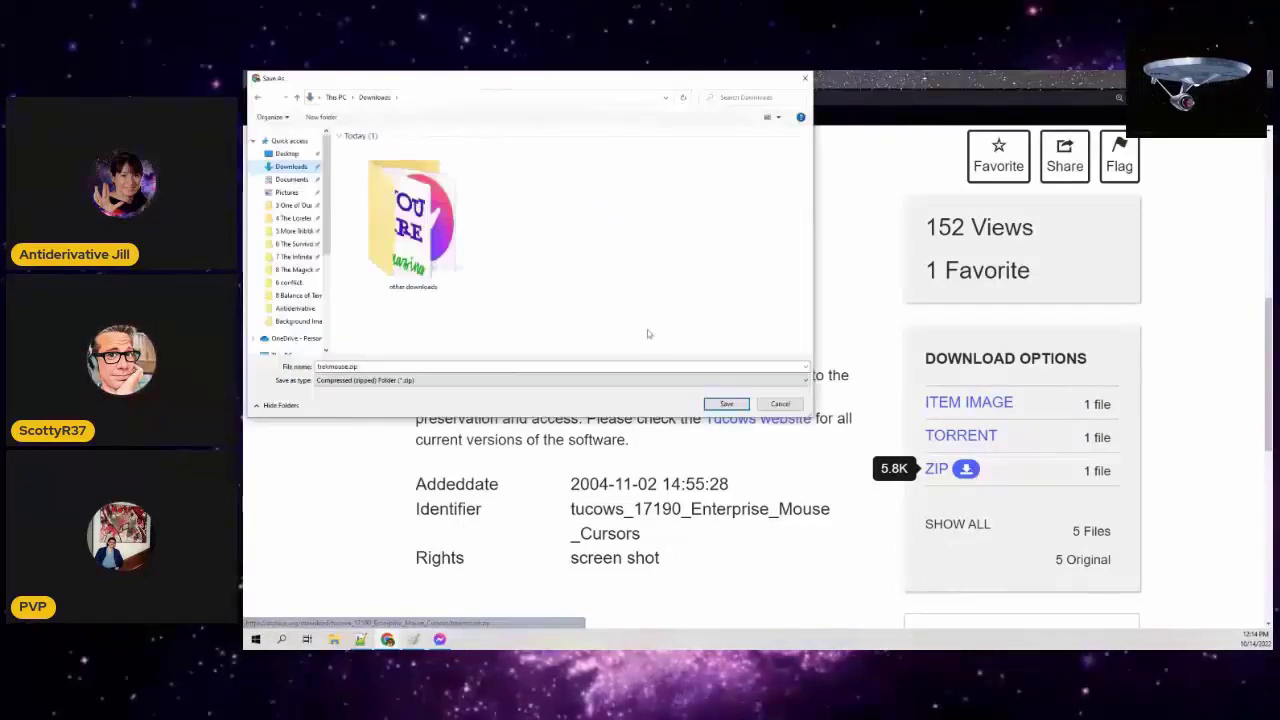
left_click(726, 403)
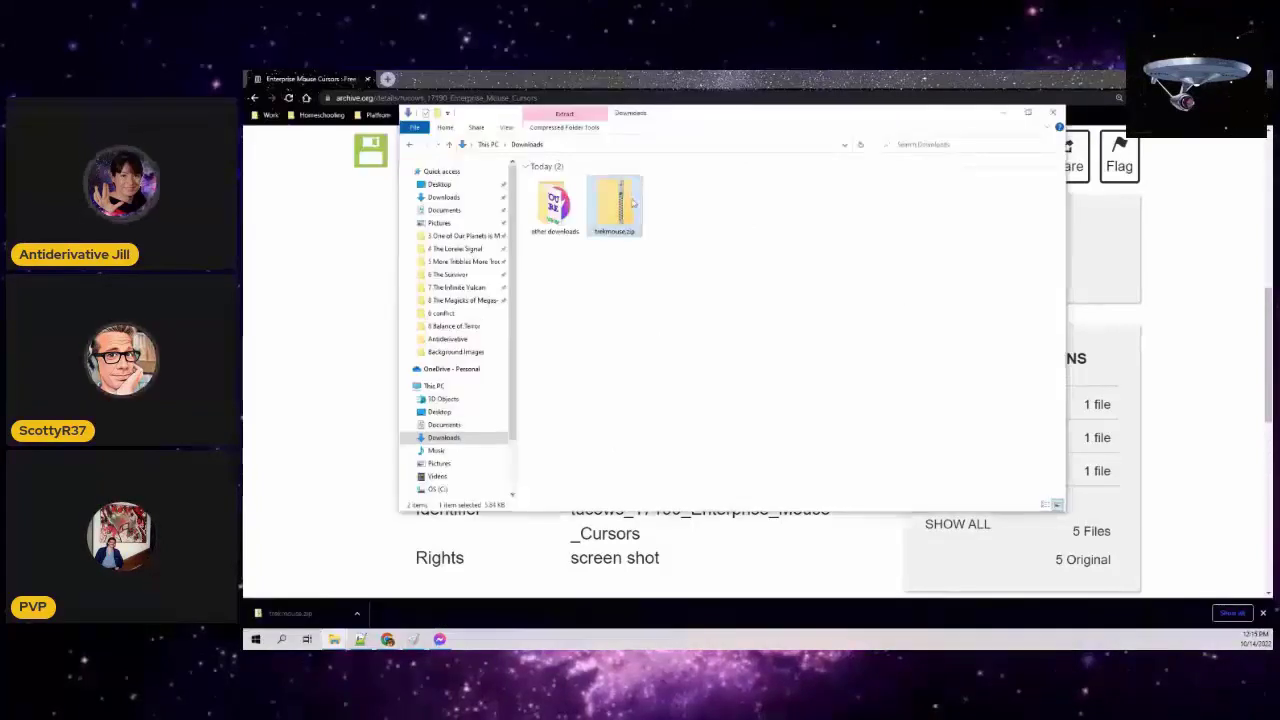
- Extract trekmouse.zip with 7-Zip into its own trekmouse folder
right_click(630, 200)
mouse_move(700, 245)
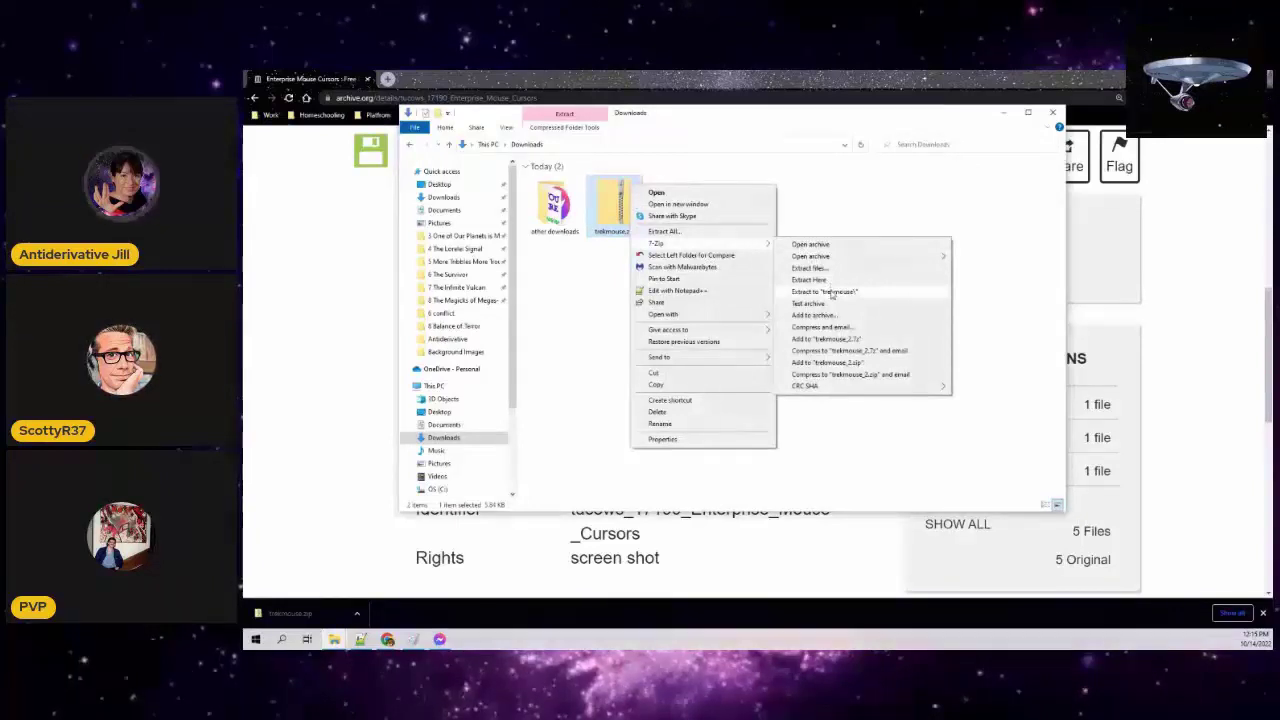
left_click(826, 291)
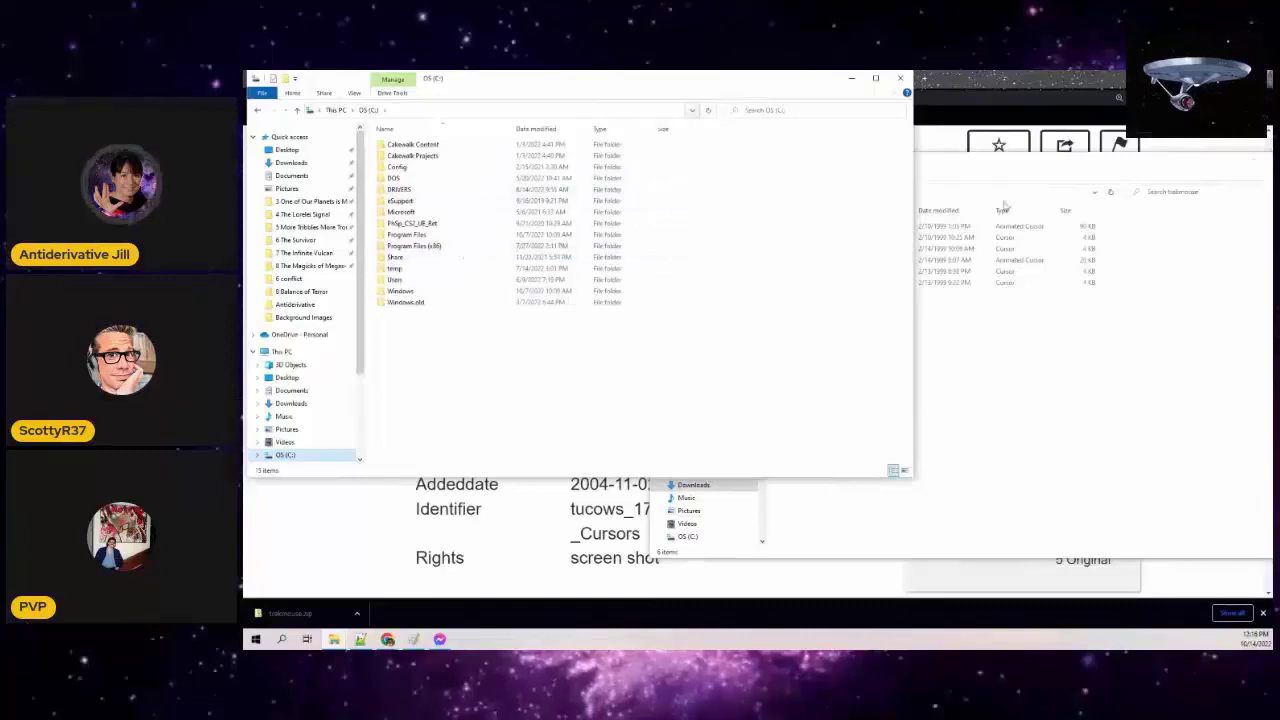
- Resize the C: drive window to fit beside the trekmouse window and open its Windows\Cursors folder
left_click_drag(923, 131, 648, 150)
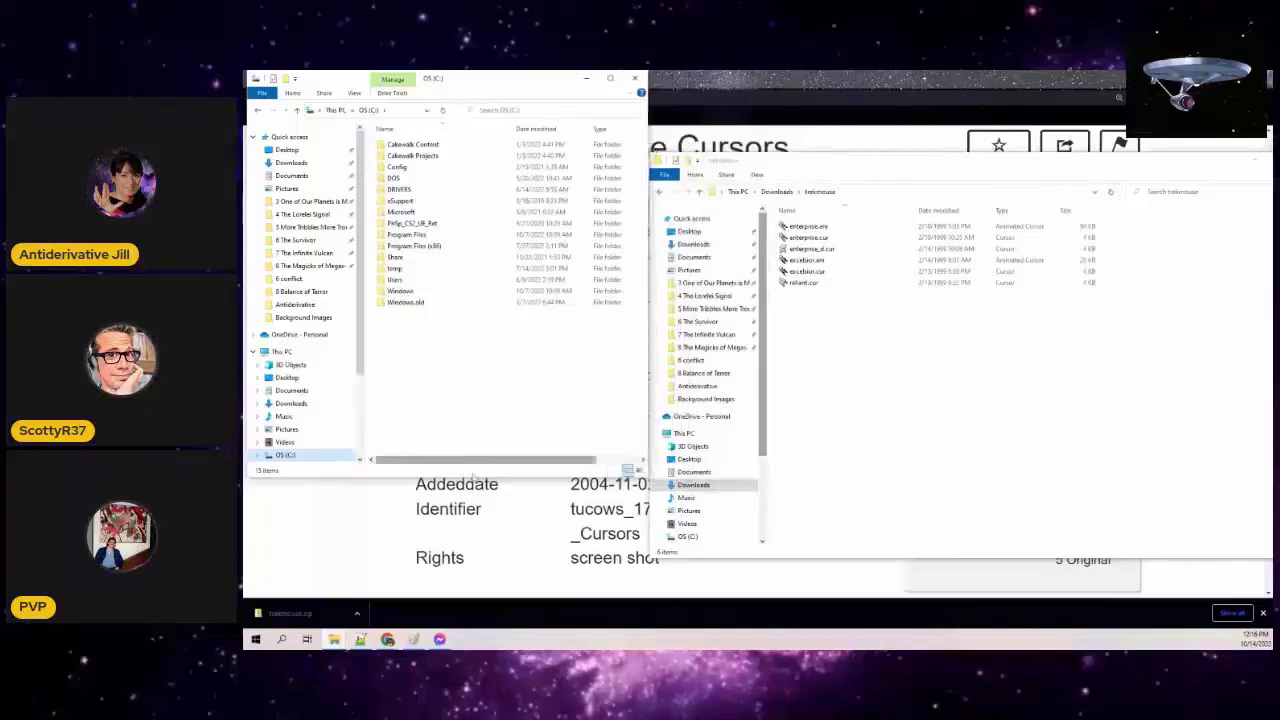
left_click_drag(467, 472, 368, 583)
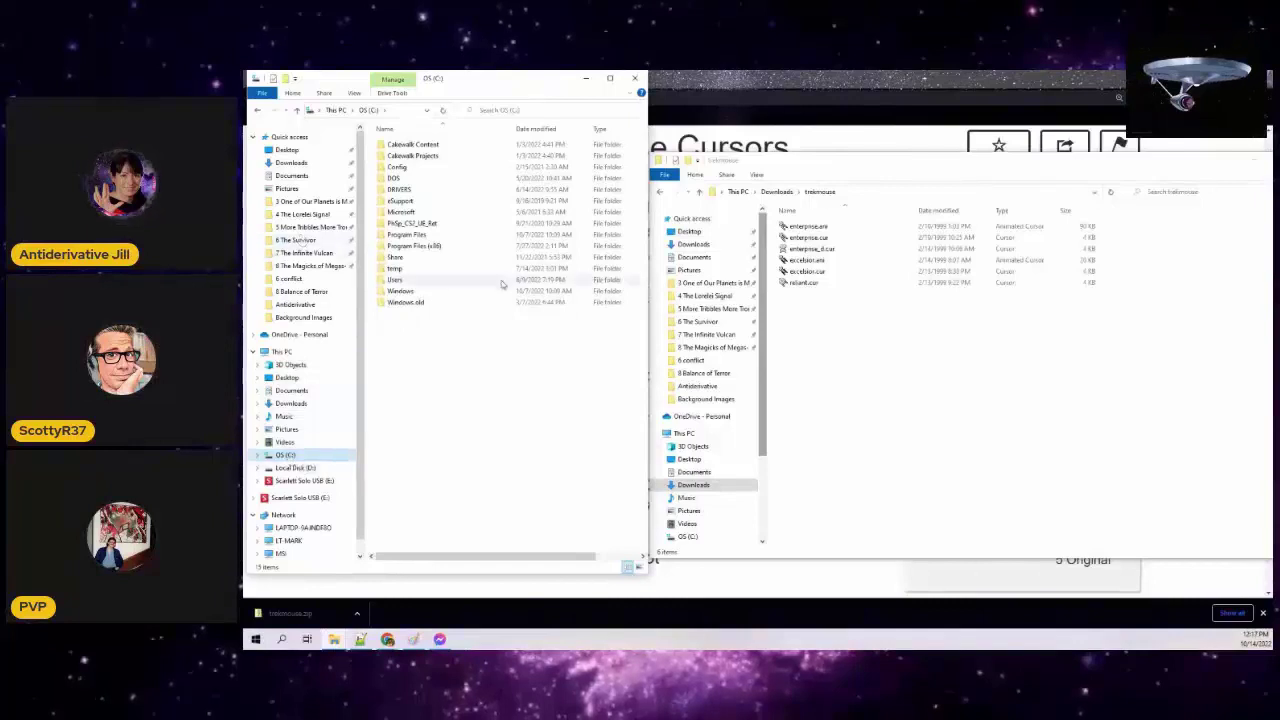
double_click(437, 290)
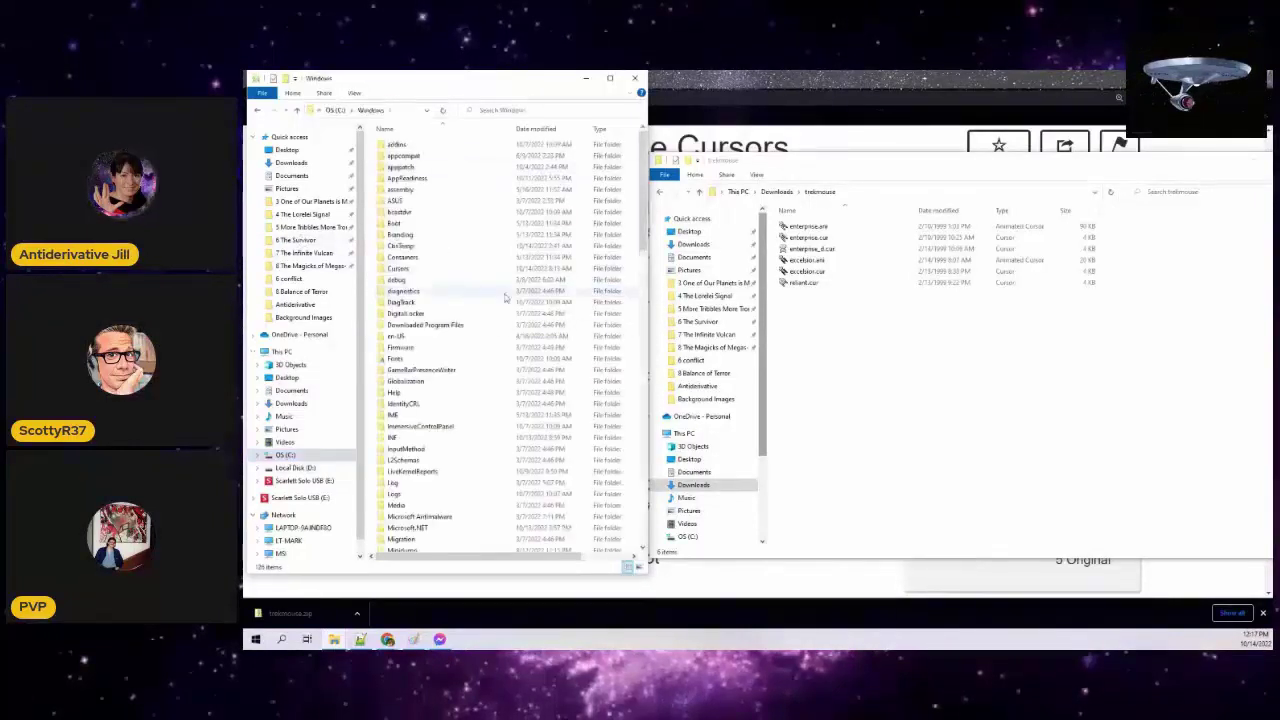
double_click(435, 274)
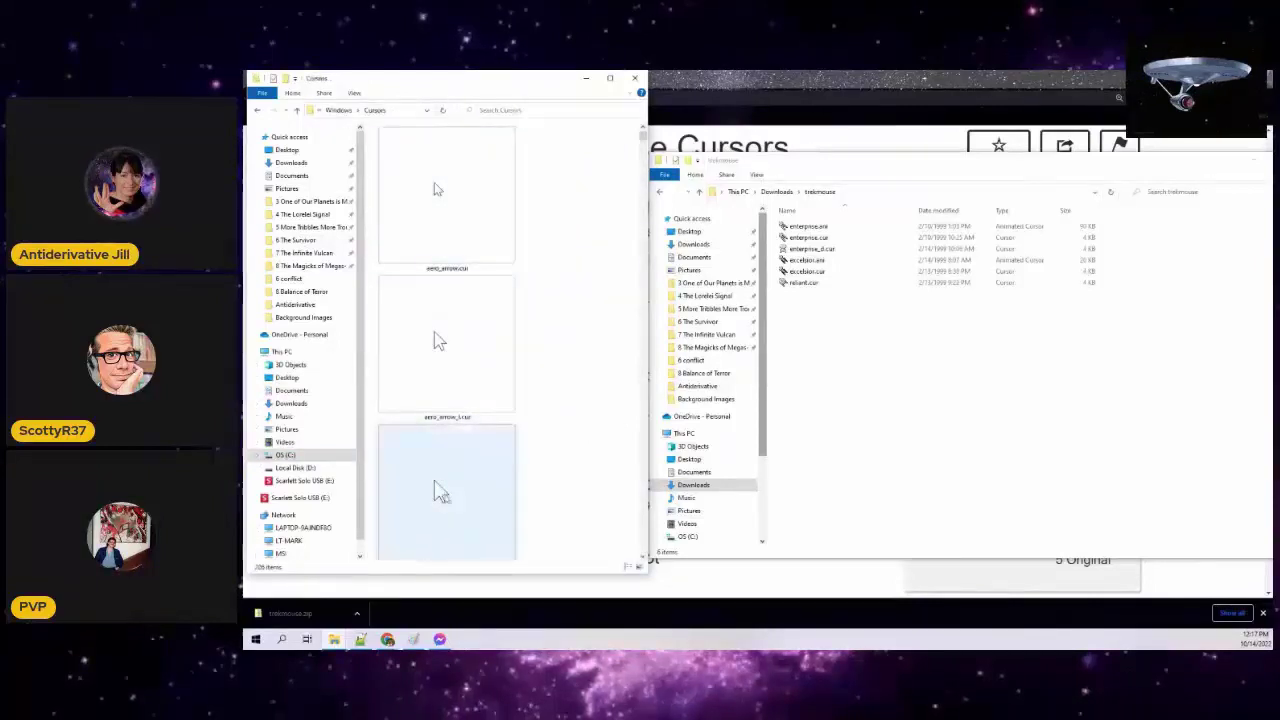
- Move all the cursor files from the trekmouse folder into Windows\Cursors, granting administrator permission for all items
scroll(440, 492, "down", 5)
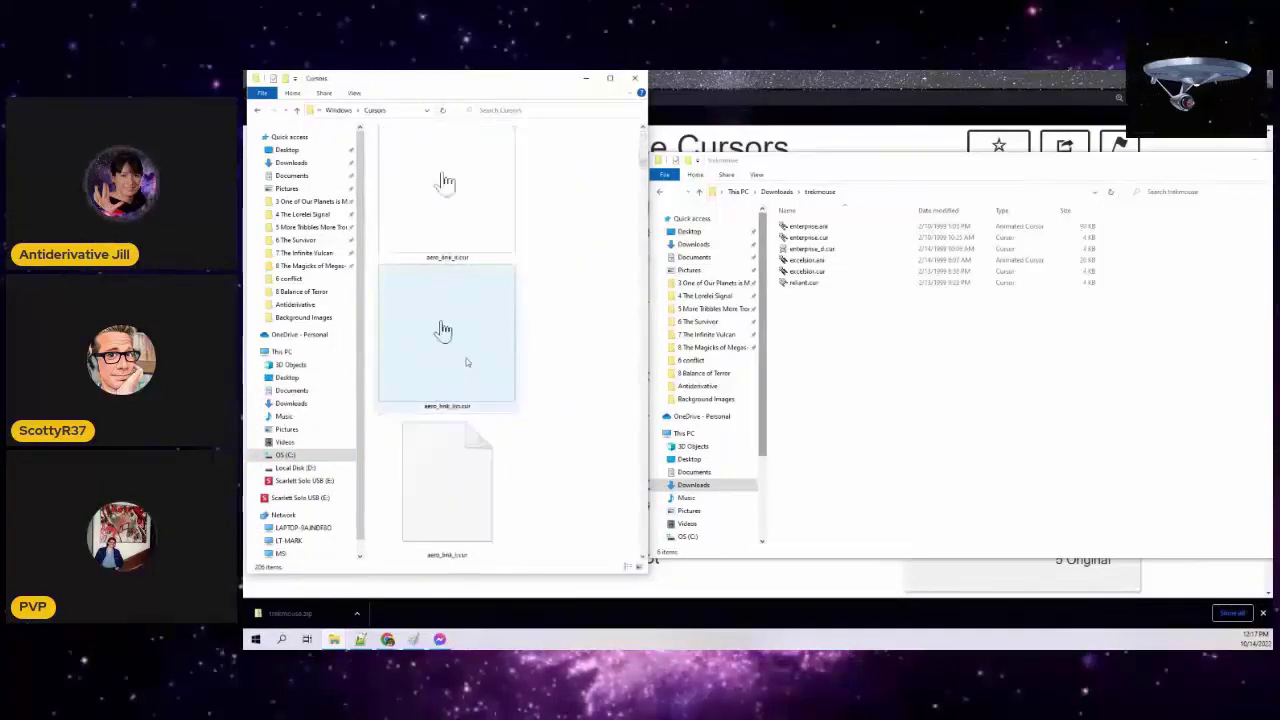
scroll(466, 362, "down", 10)
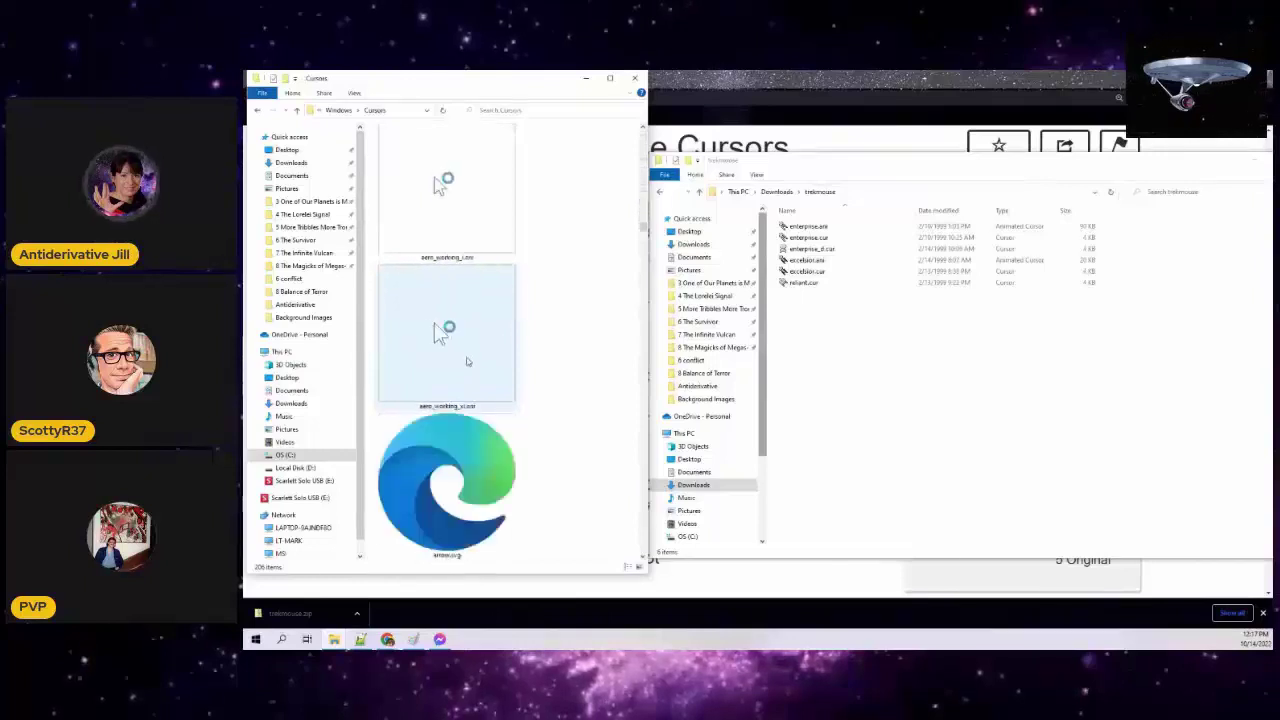
scroll(466, 362, "down", 10)
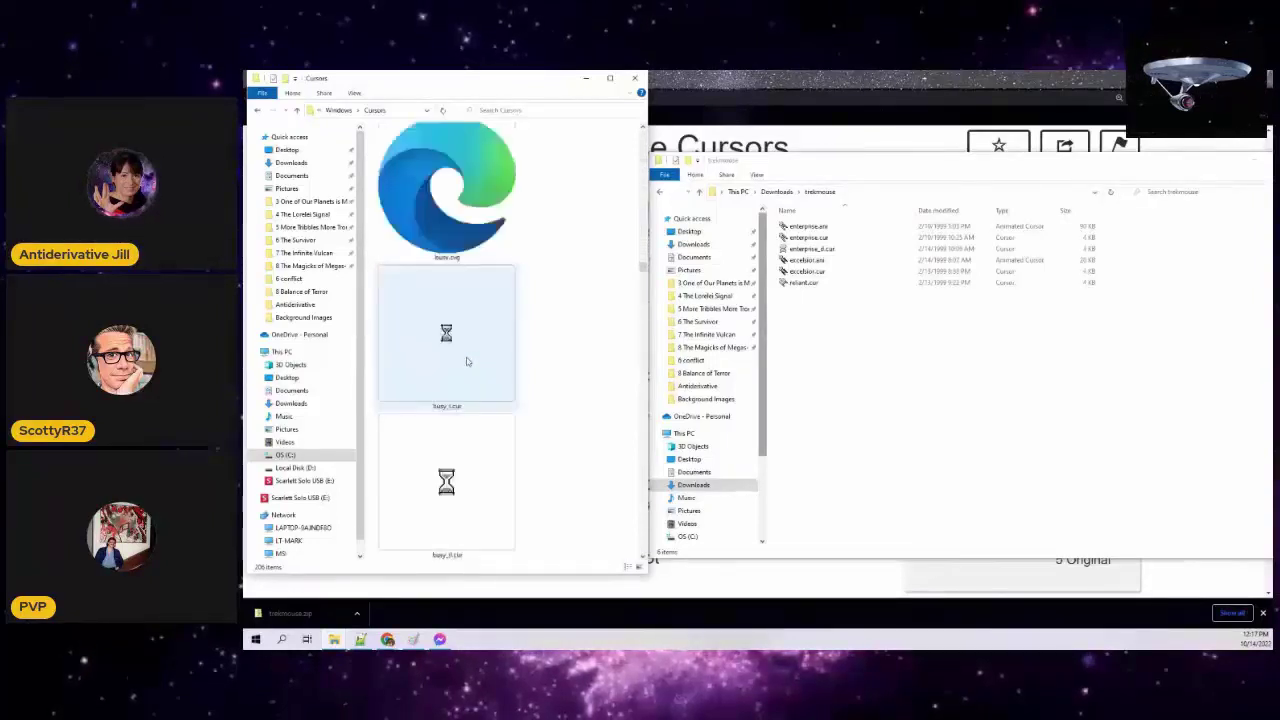
scroll(466, 362, "down", 10)
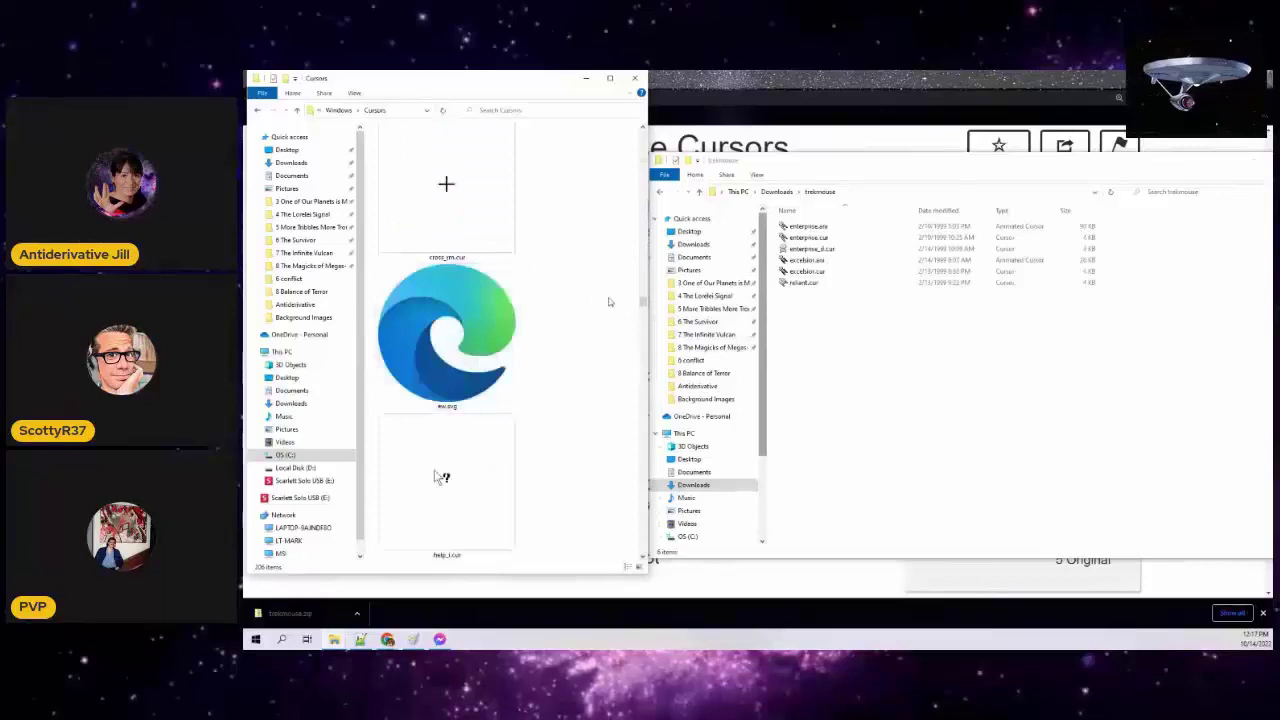
left_click_drag(886, 343, 790, 216)
left_click_drag(895, 278, 560, 305)
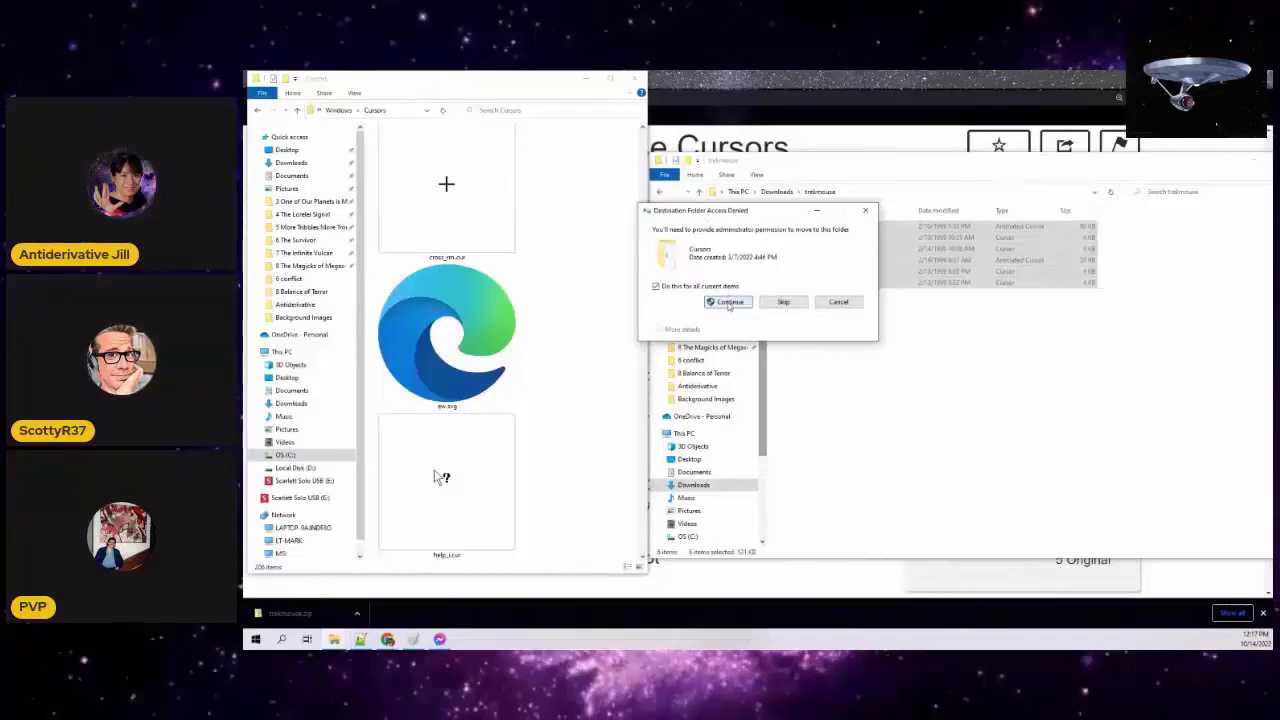
left_click(729, 303)
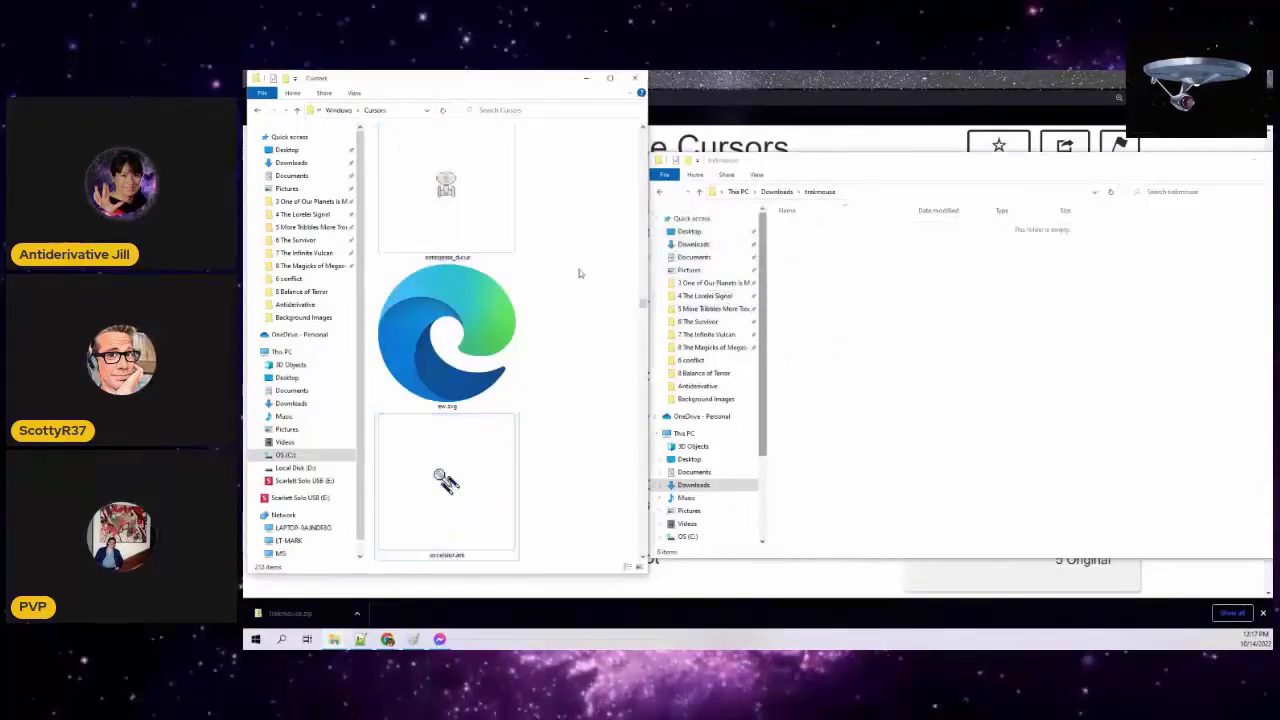
- Open Windows Settings and go to the Mouse page under Devices
key("alt+Tab")
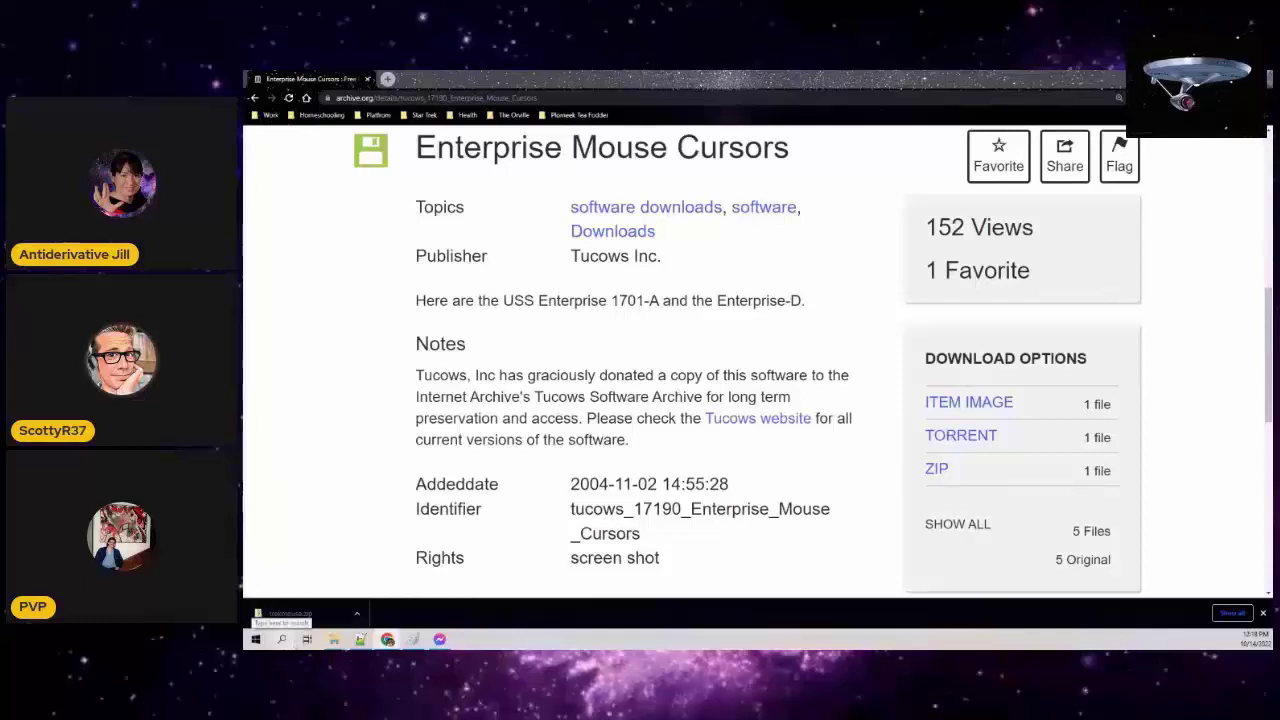
left_click(256, 639)
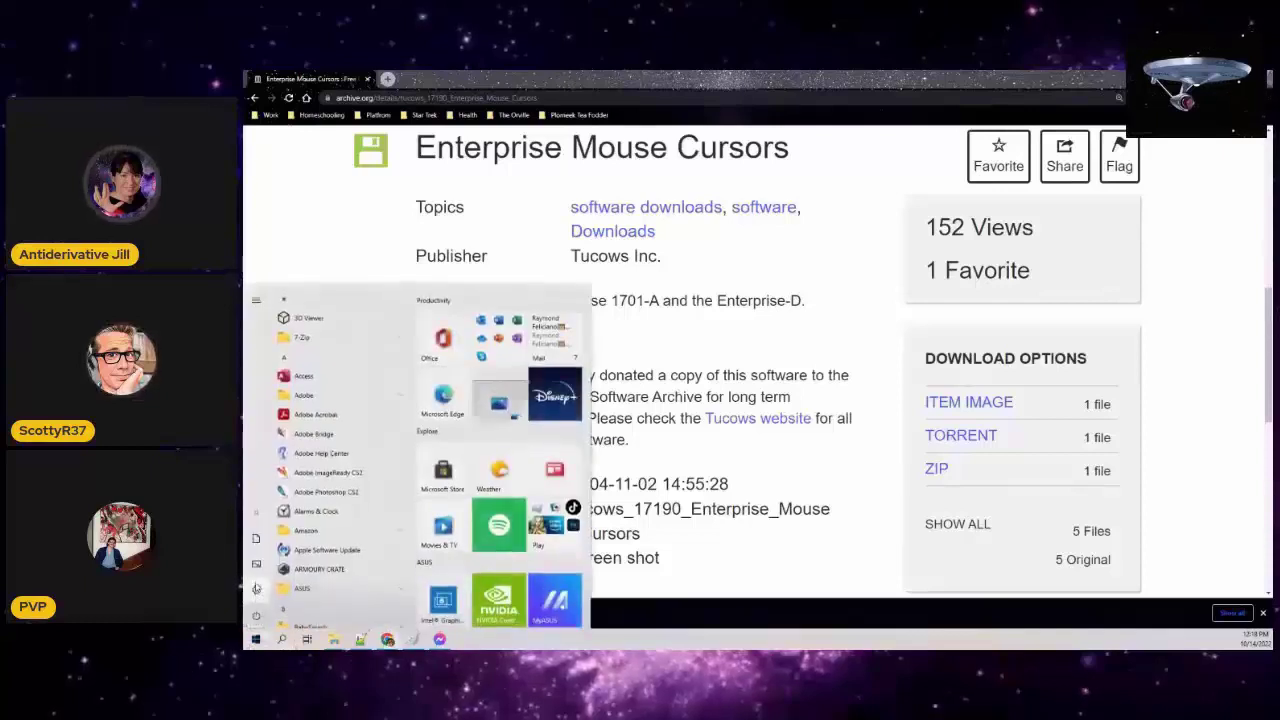
mouse_move(256, 589)
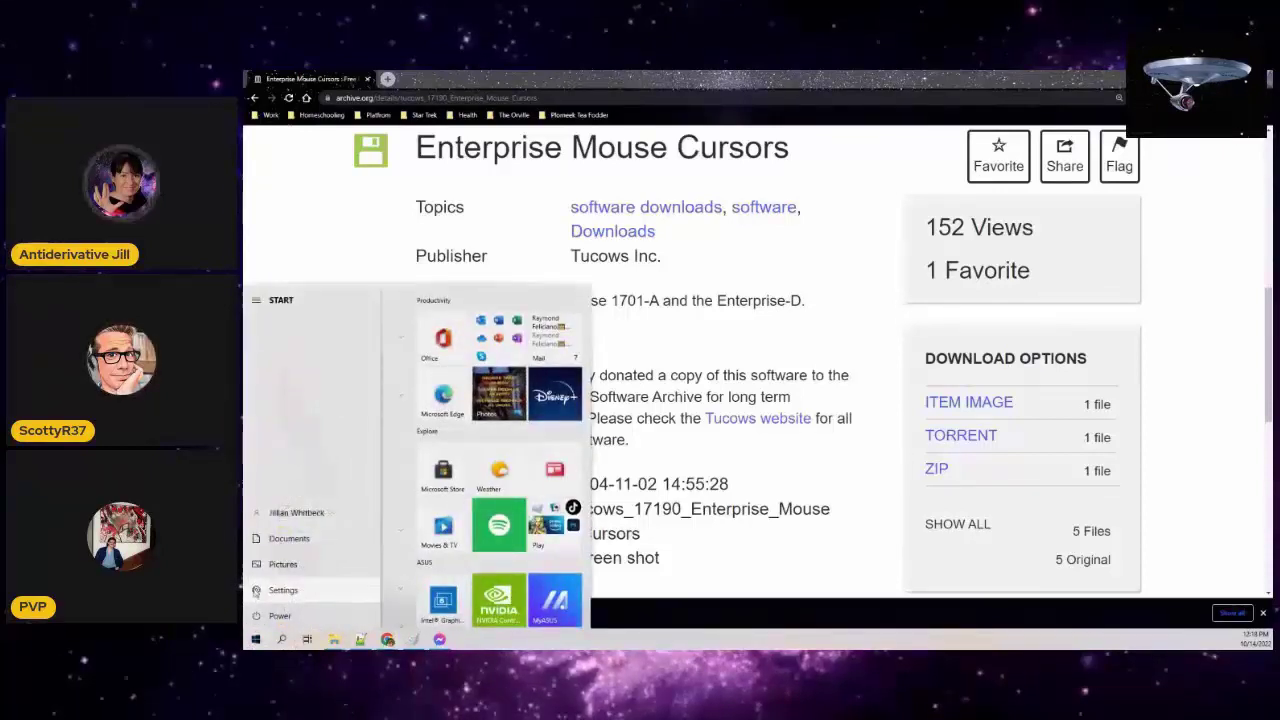
left_click(256, 590)
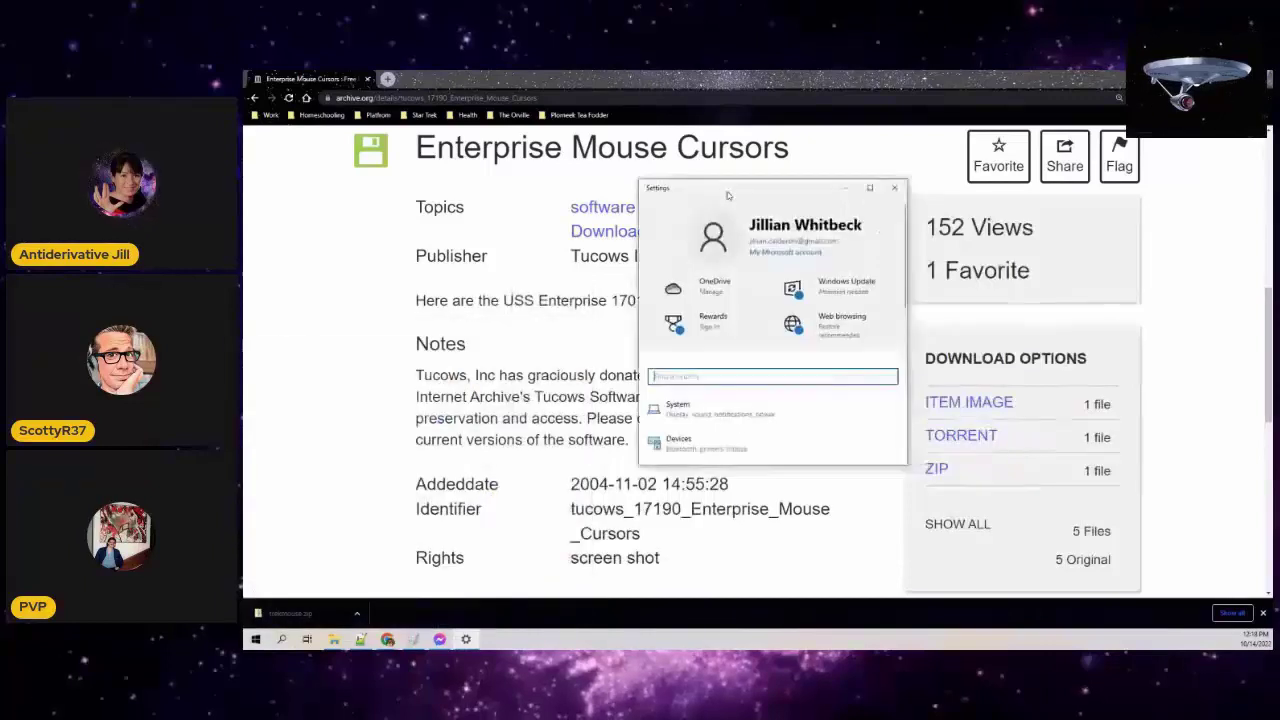
left_click(500, 451)
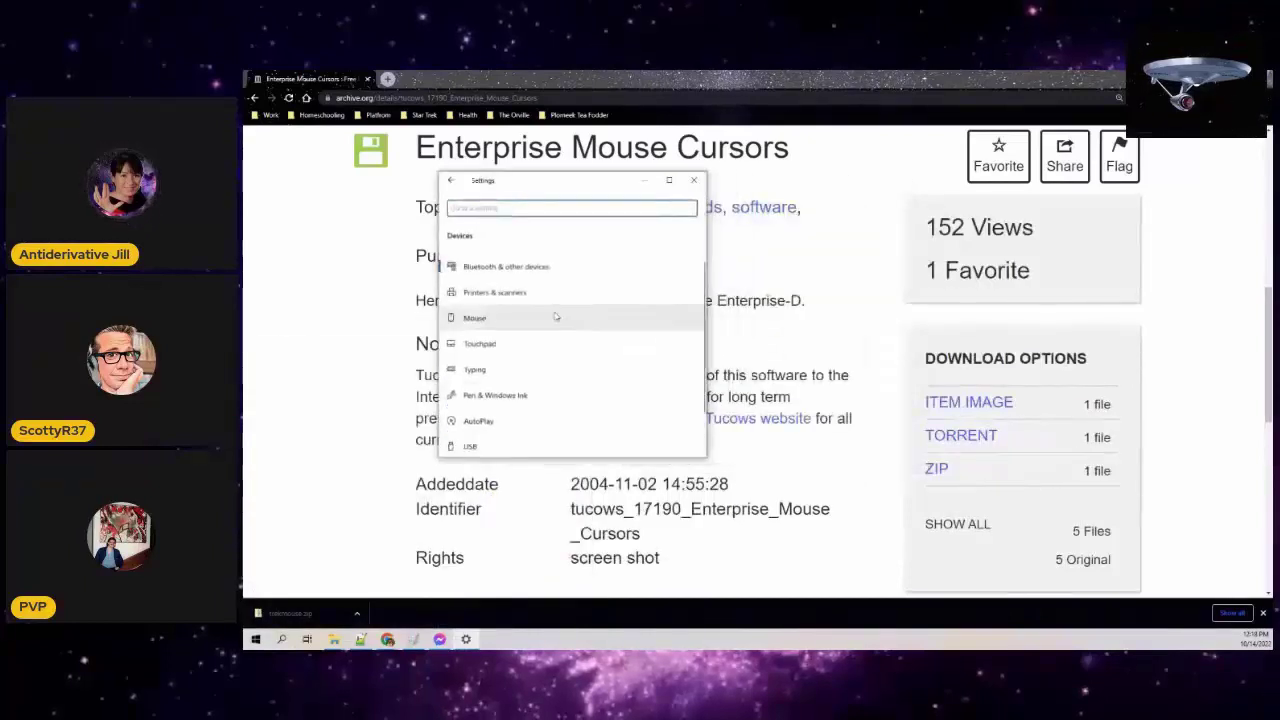
left_click(503, 320)
left_click(481, 317)
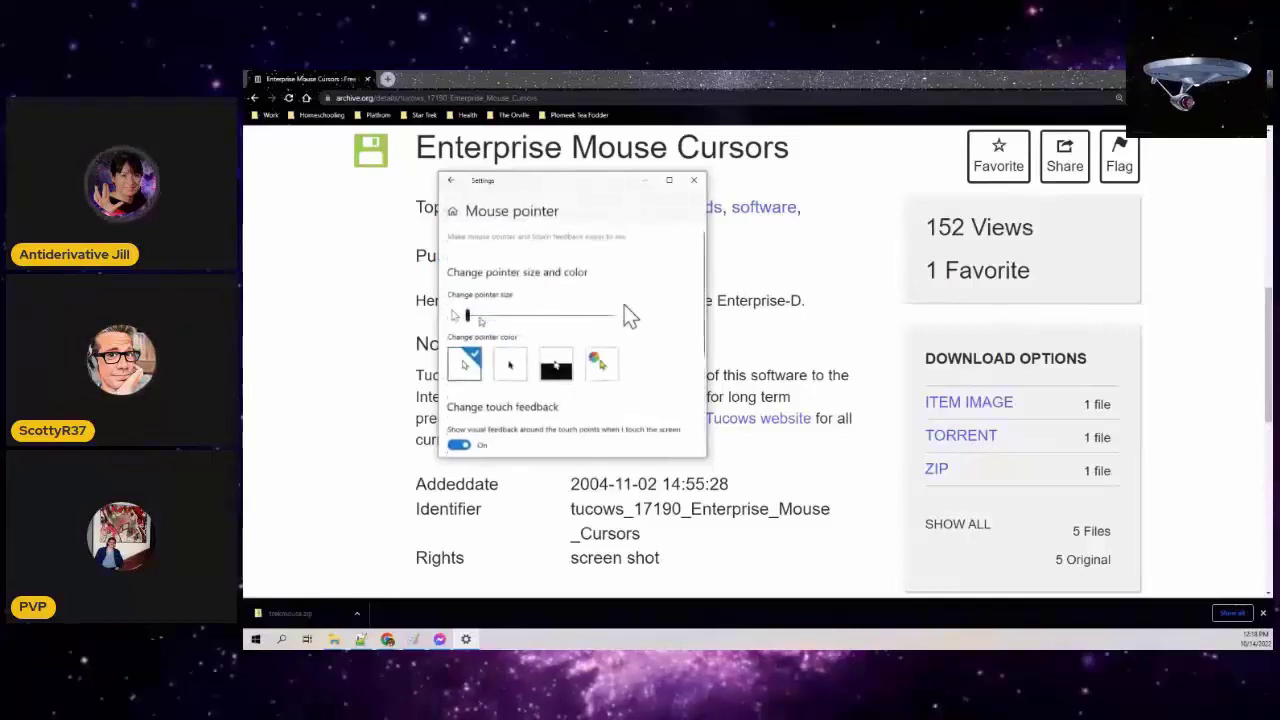
left_click(450, 180)
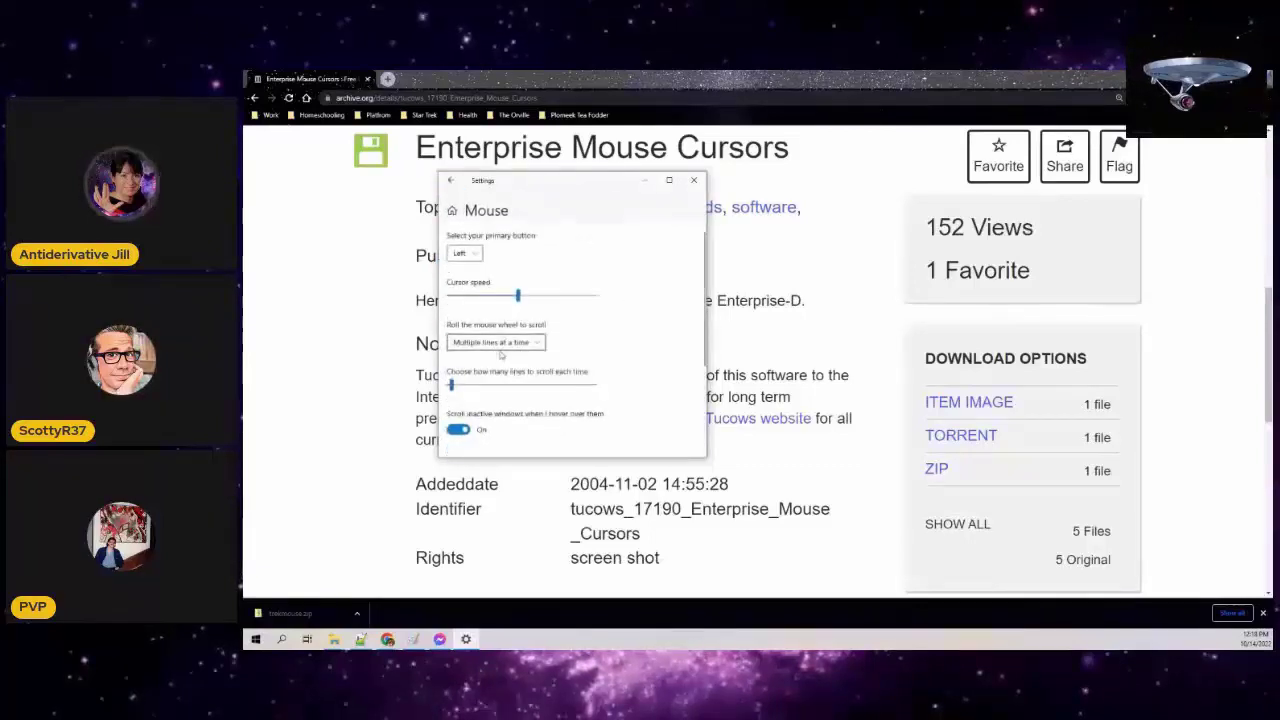
left_click(497, 314)
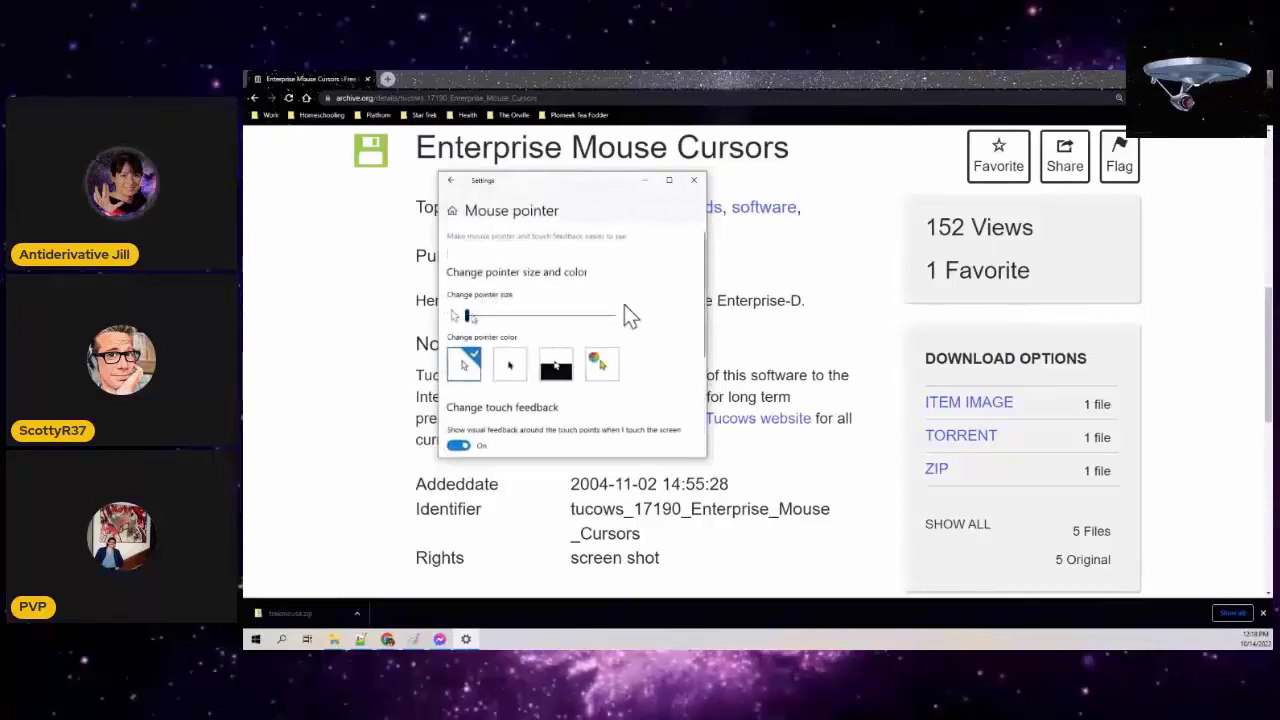
left_click(450, 180)
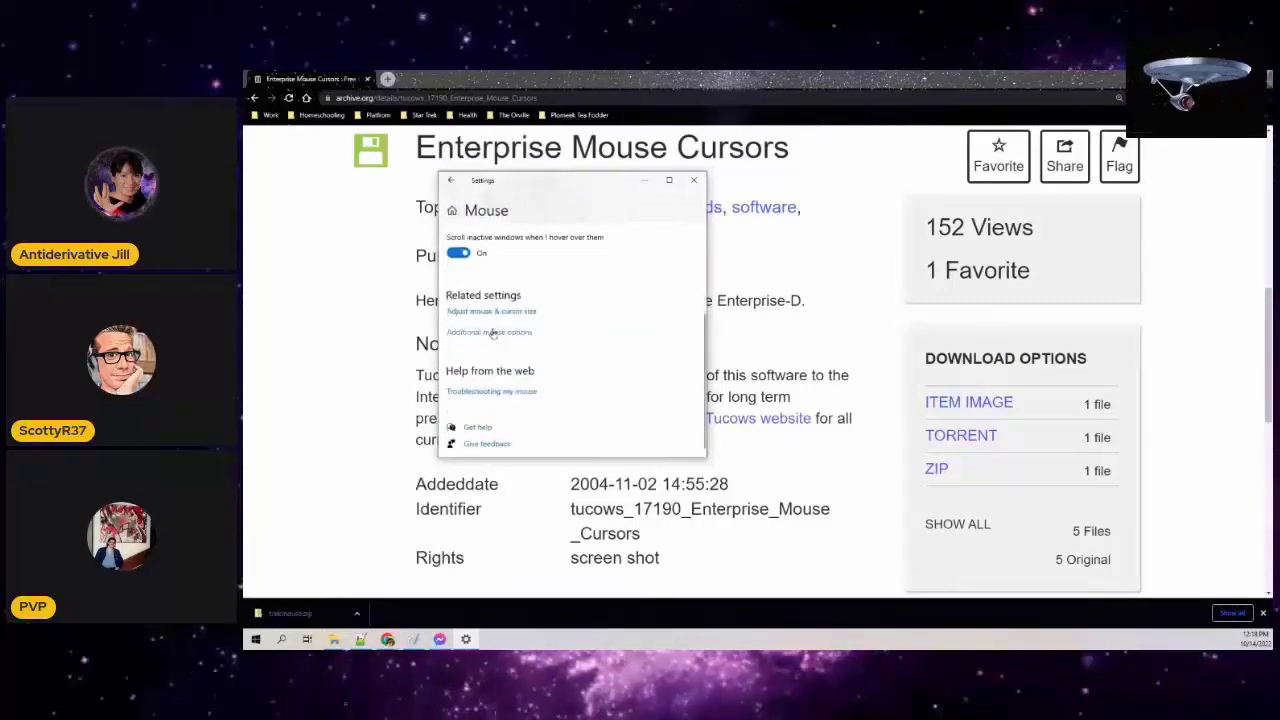
- Open the additional mouse options, place Mouse Properties beside the Settings window, and show the Pointers settings
left_click(492, 333)
left_click_drag(484, 180, 758, 215)
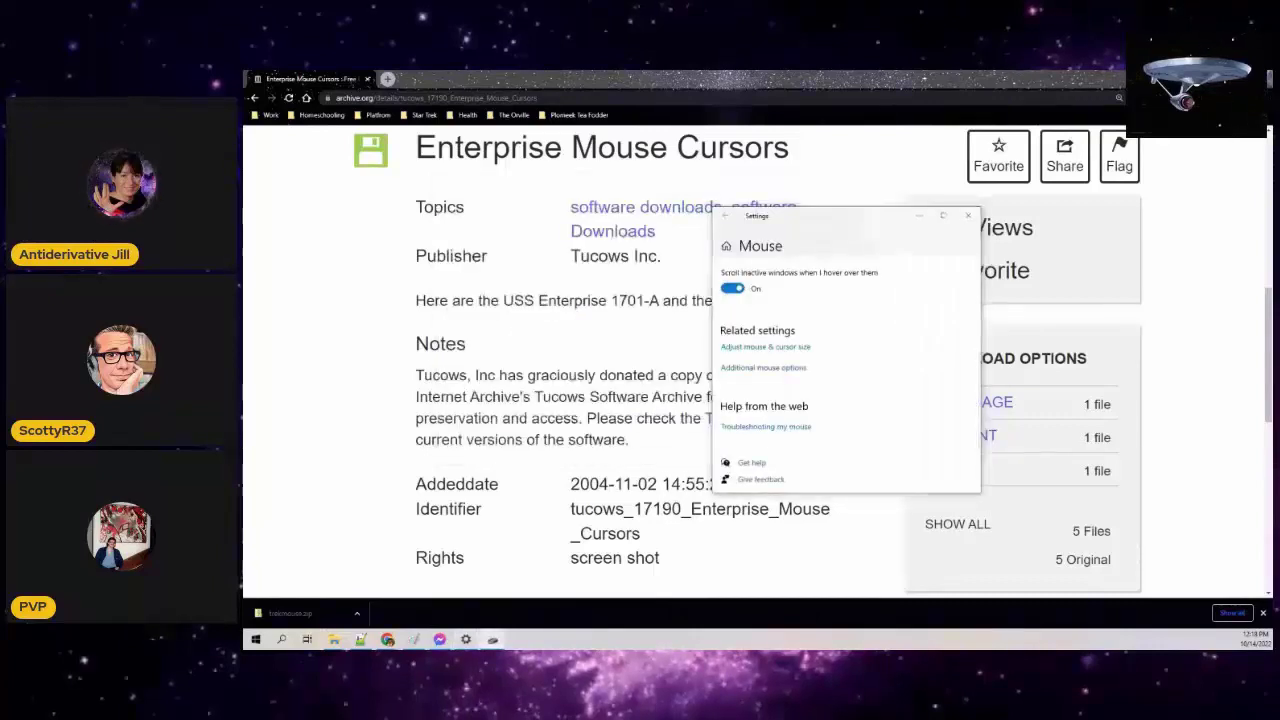
left_click_drag(588, 122, 410, 165)
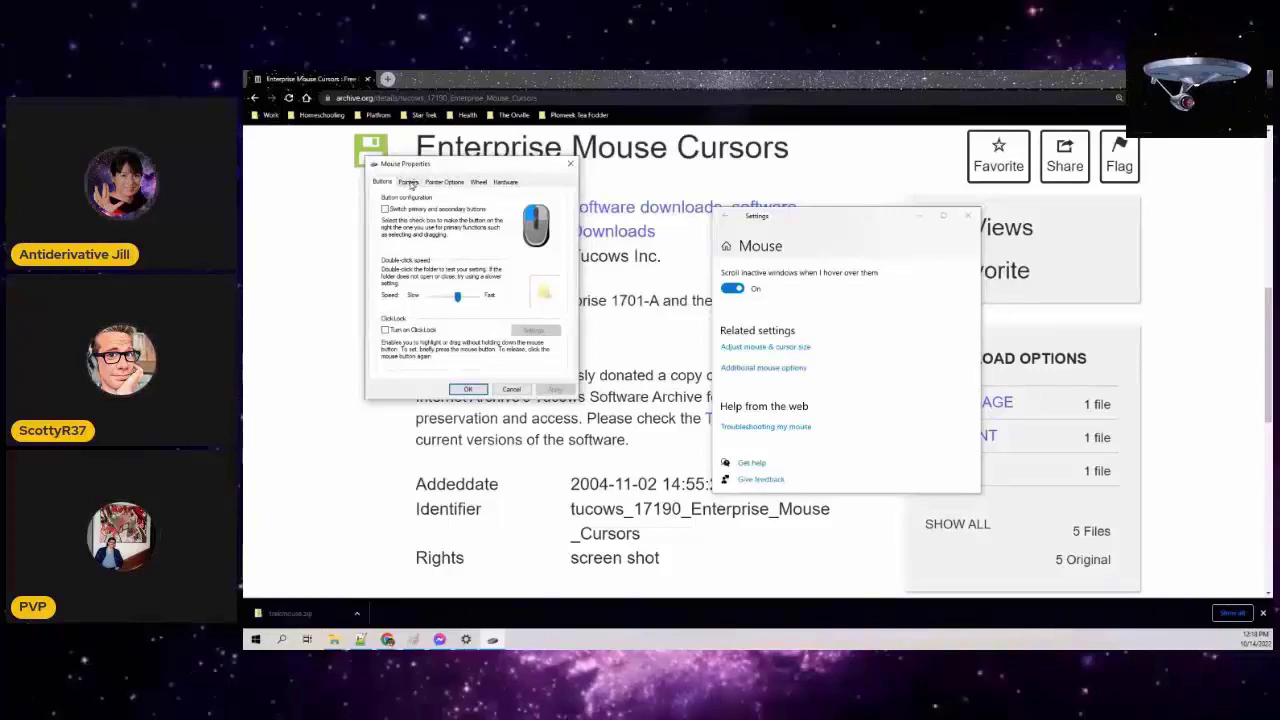
left_click(409, 182)
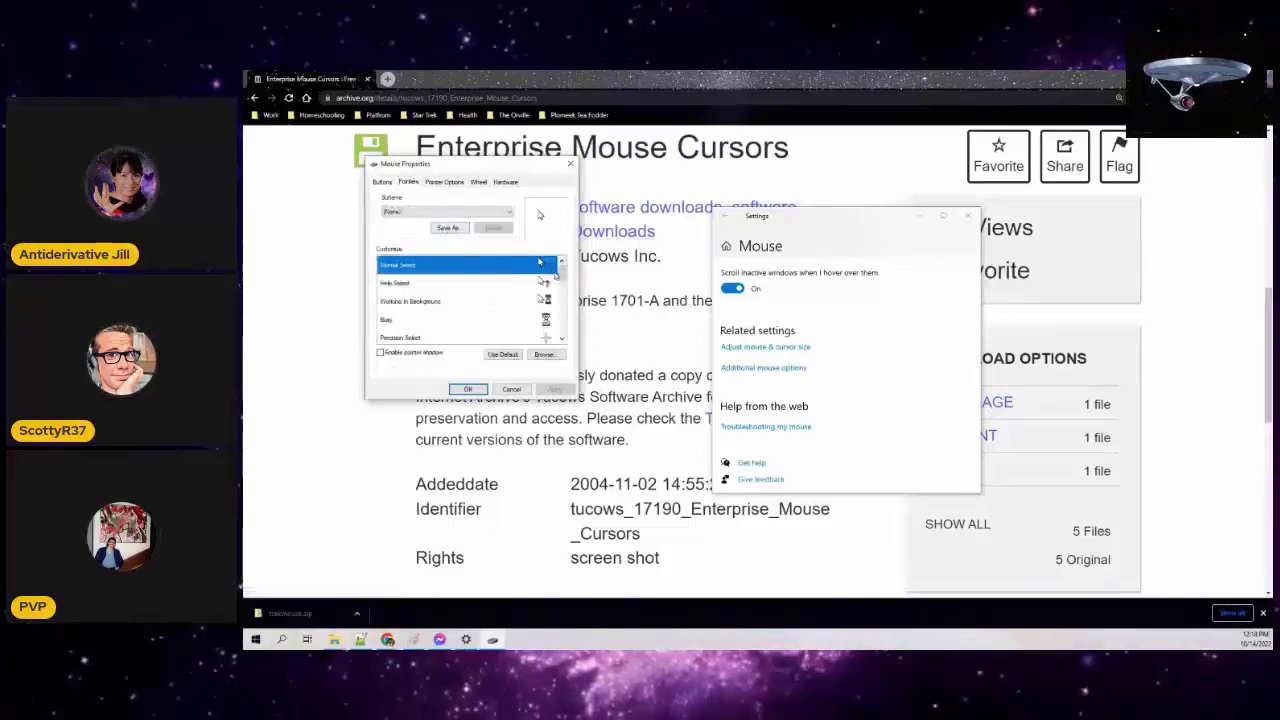
- Review the pointer roles, then browse the cursor files for Normal Select and preview enterprise.cur and the Reliant cursor
scroll(561, 273, "down", 1)
scroll(562, 274, "up", 1)
scroll(565, 276, "down", 1)
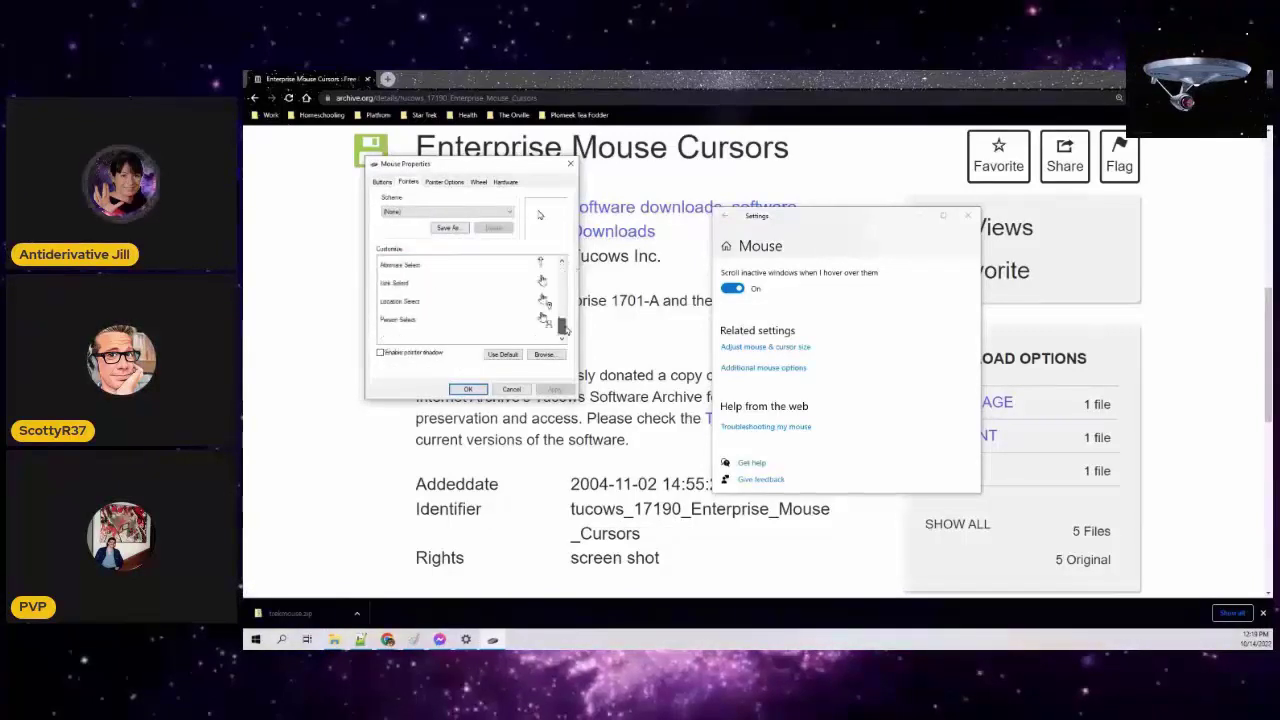
scroll(571, 280, "up", 1)
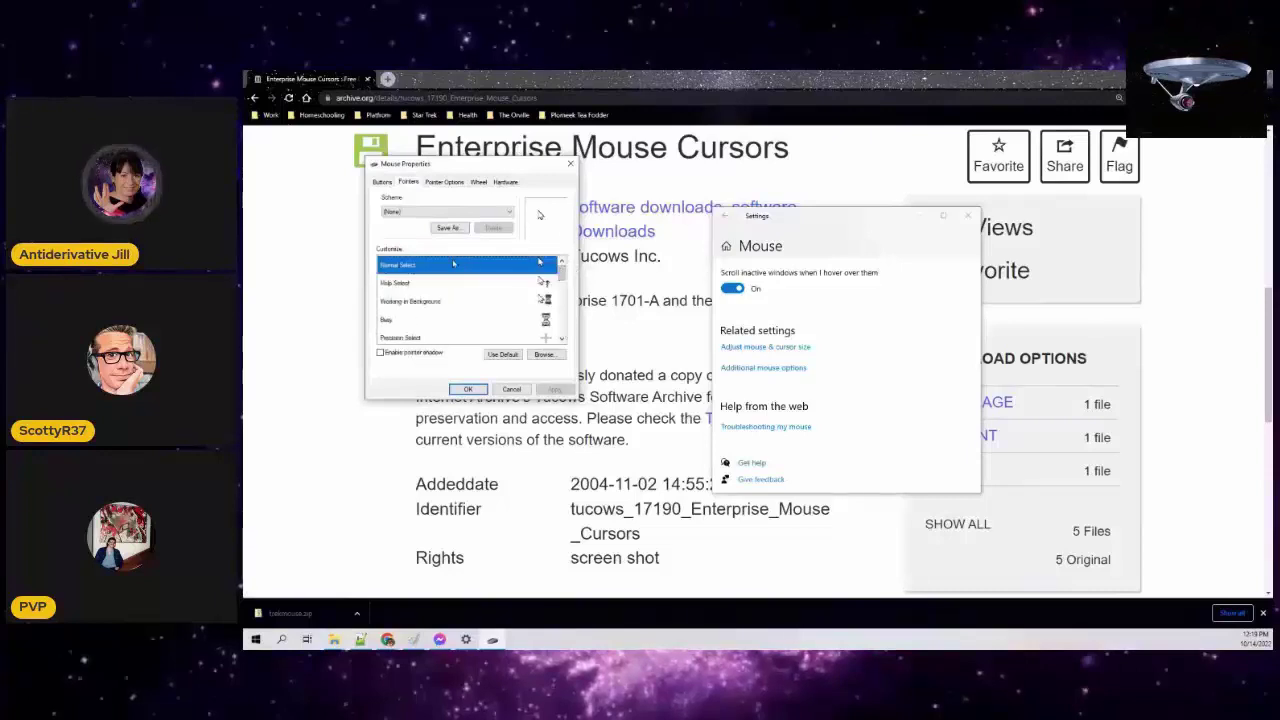
left_click(544, 354)
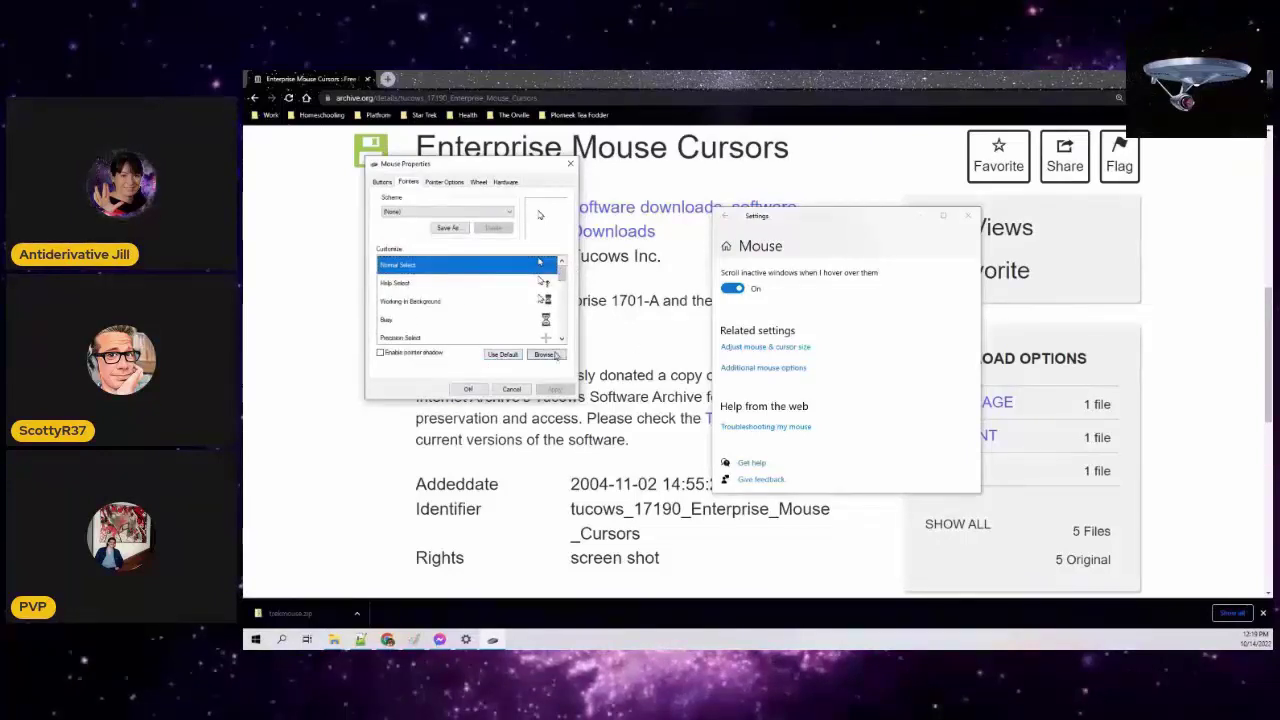
scroll(490, 305, "down", 8)
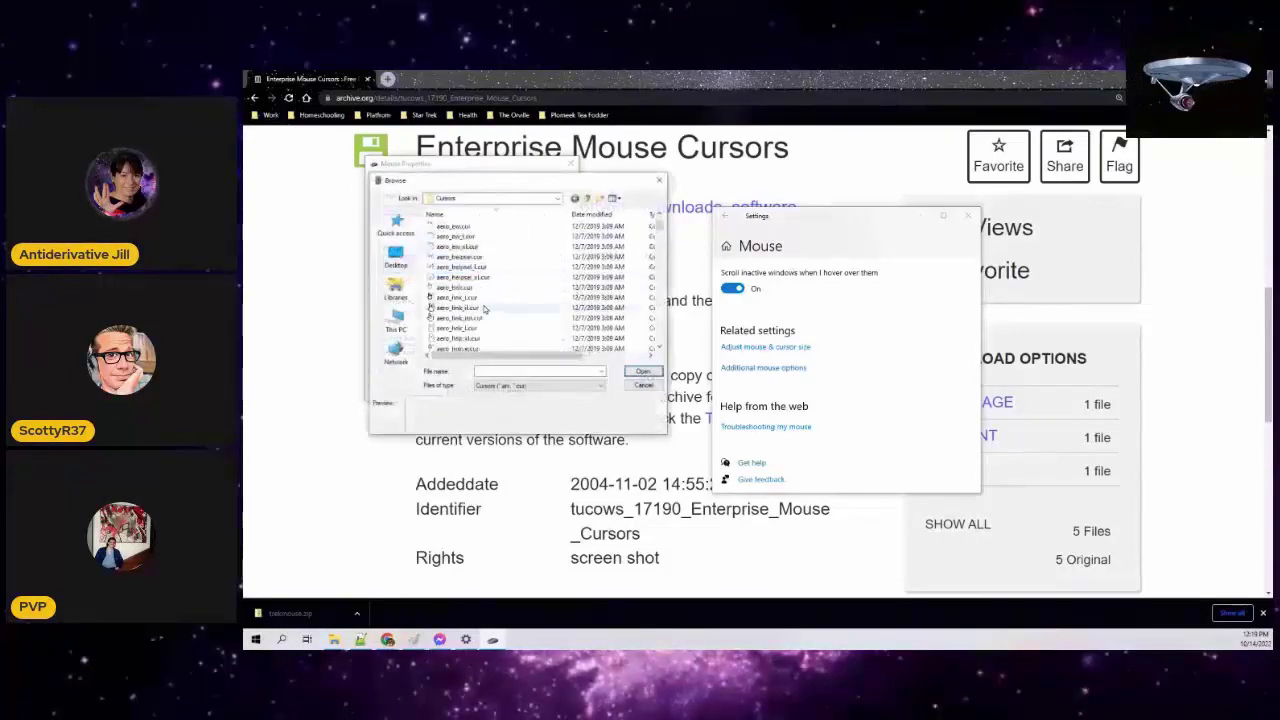
scroll(492, 292, "down", 2)
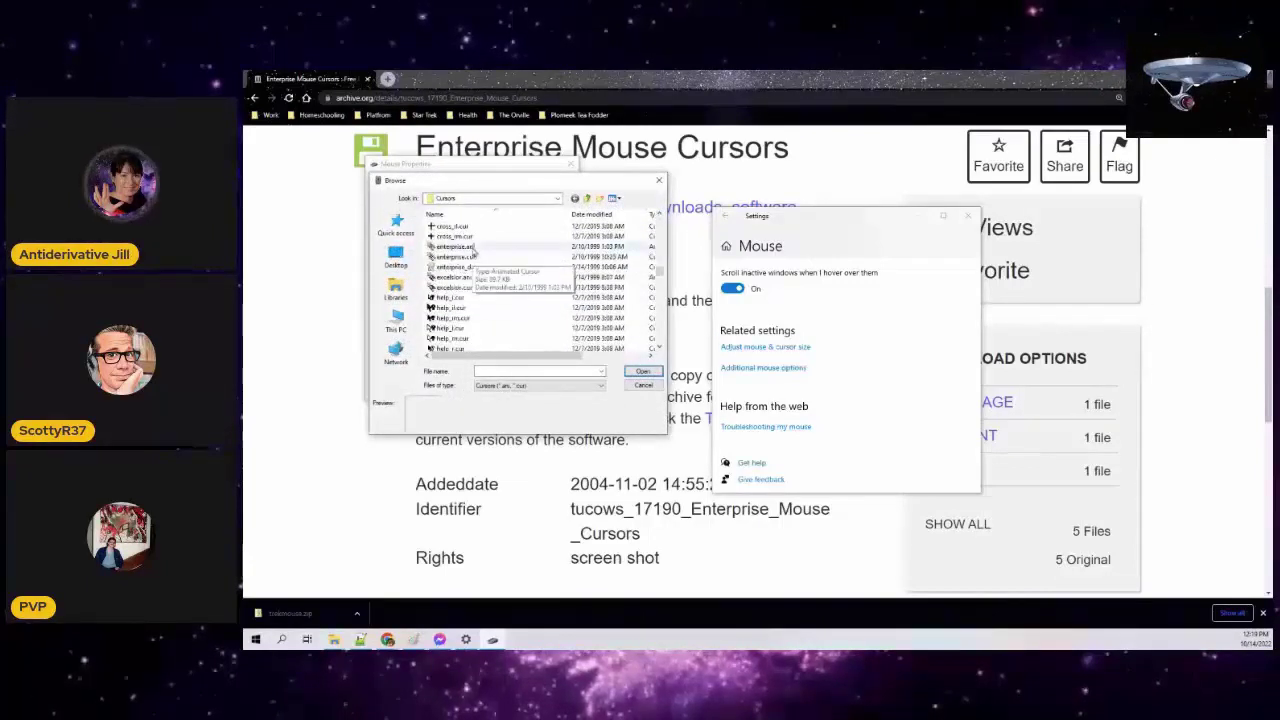
left_click(455, 257)
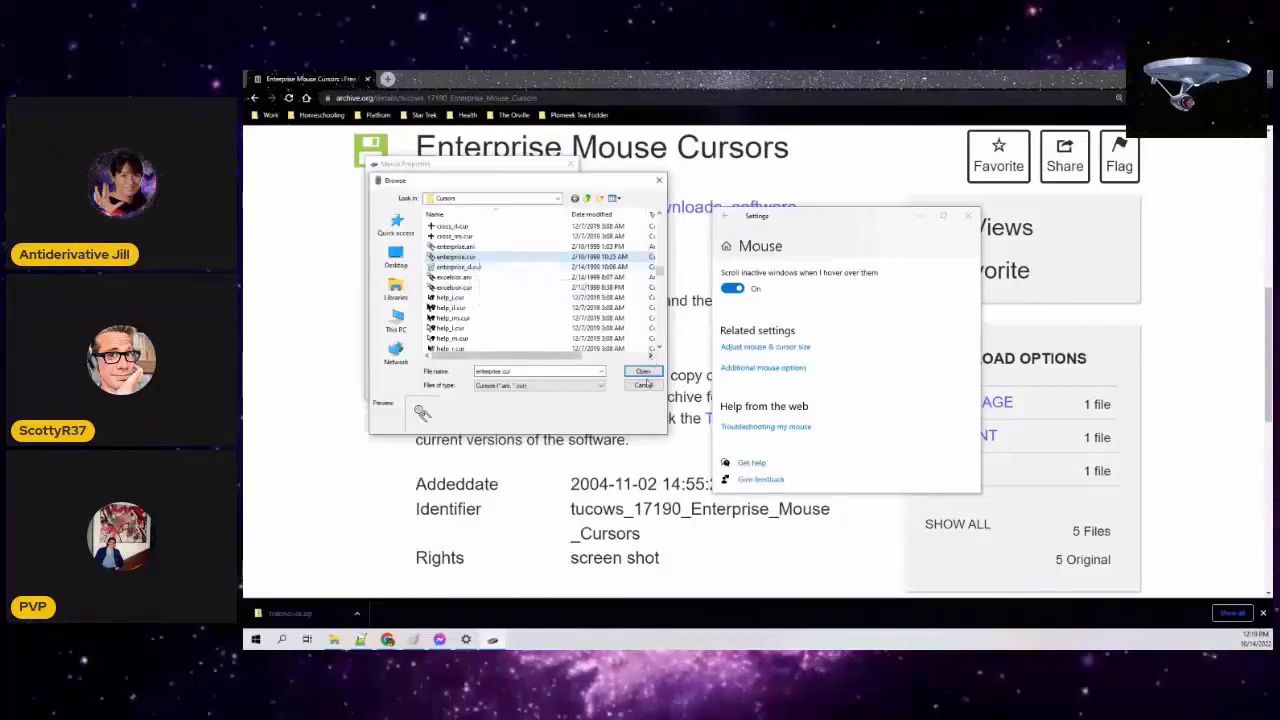
scroll(495, 288, "down", 5)
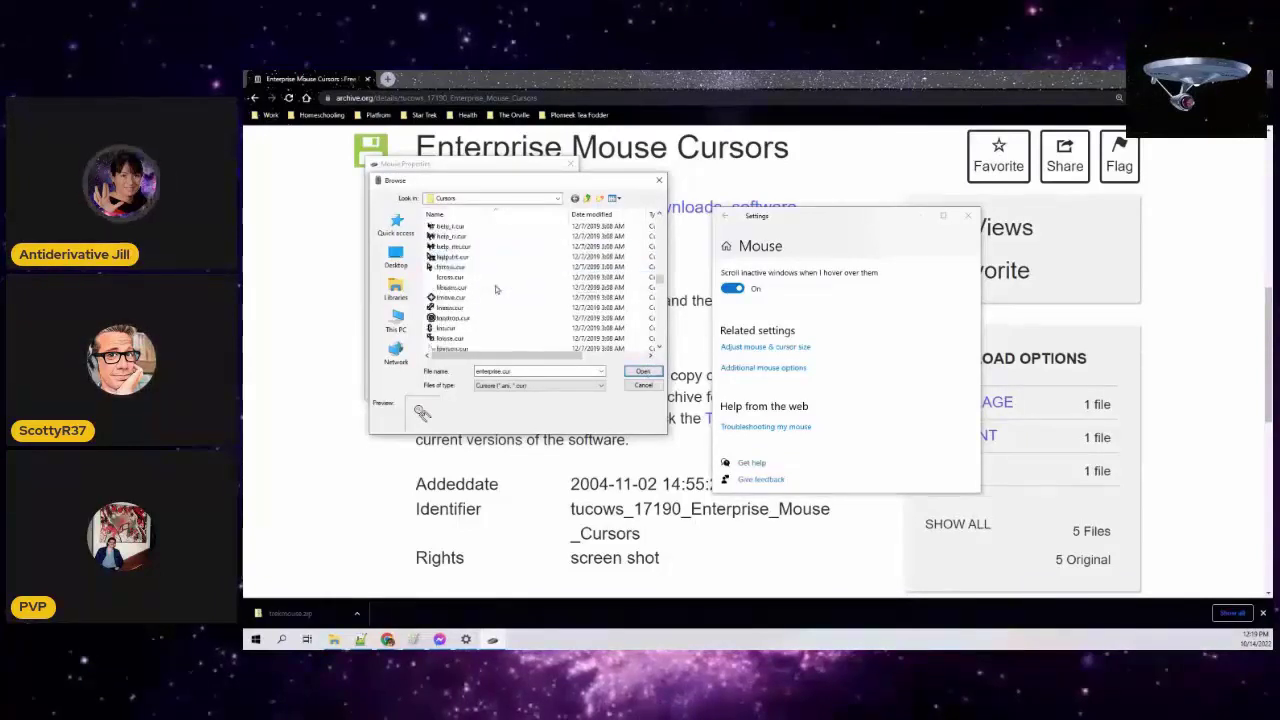
scroll(495, 293, "down", 5)
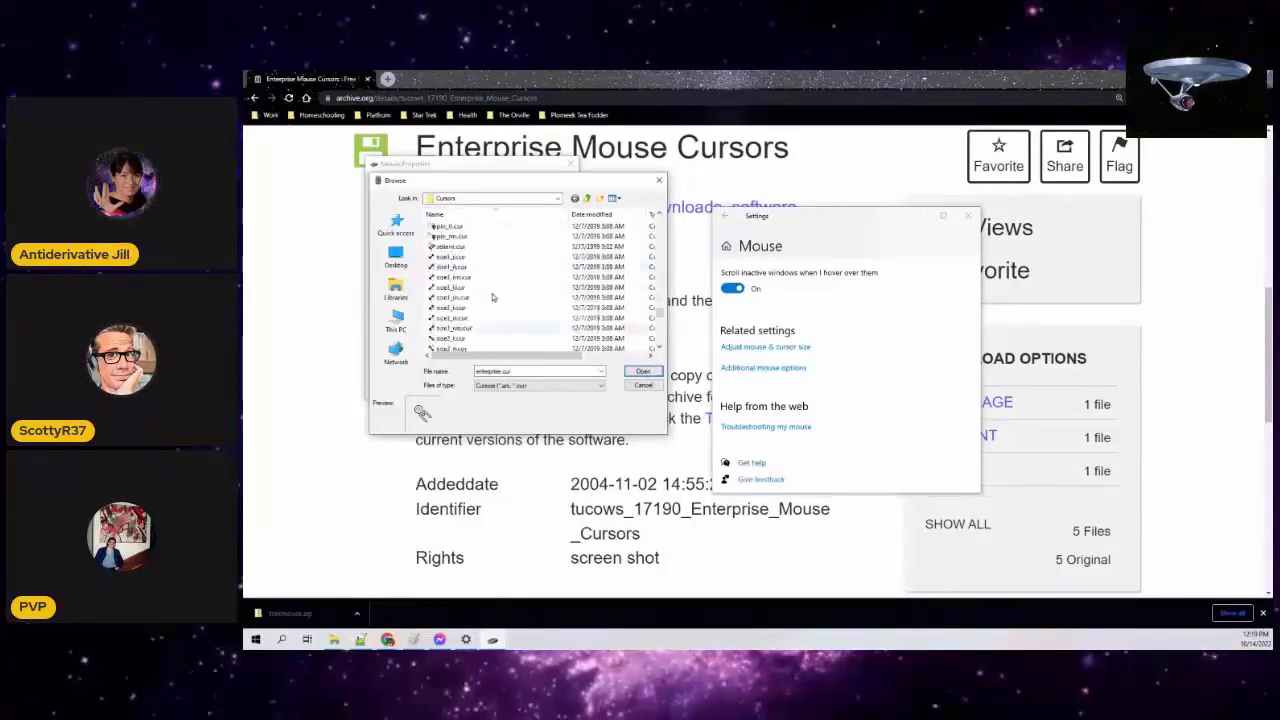
left_click(470, 307)
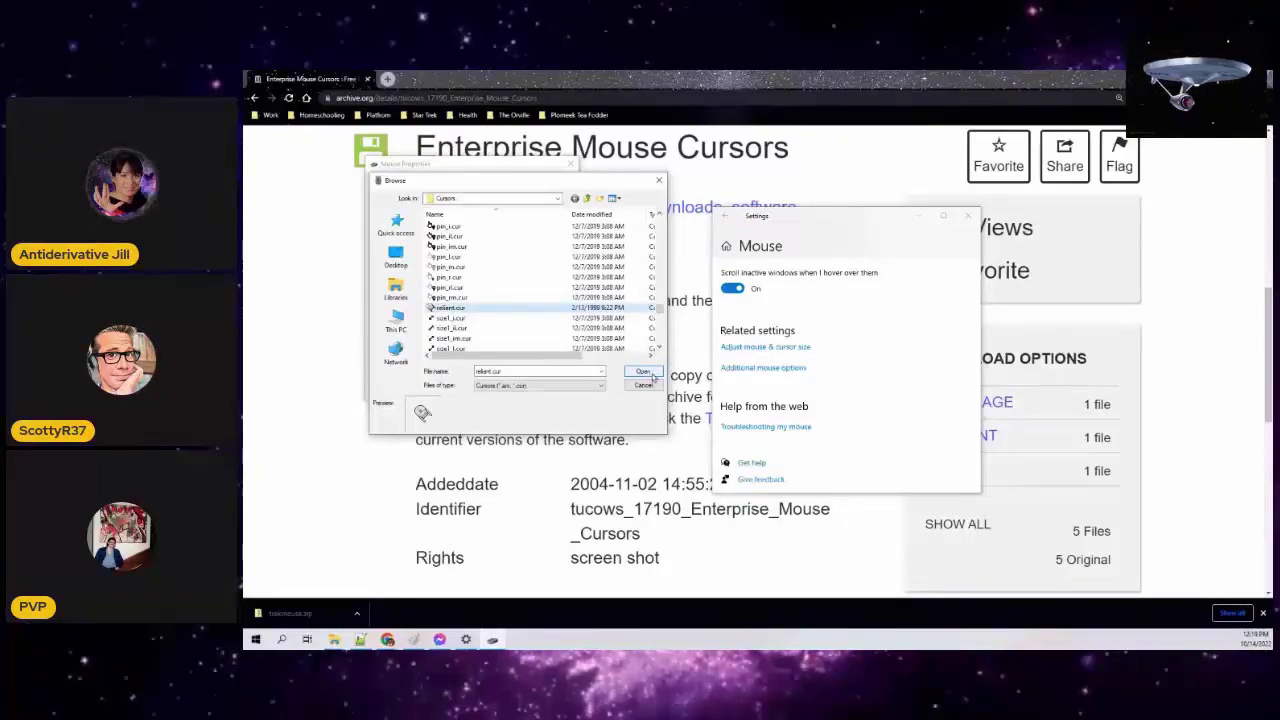
- Assign the Enterprise cursor from the Windows Cursors folder to the Normal Select pointer
scroll(548, 317, "up", 3)
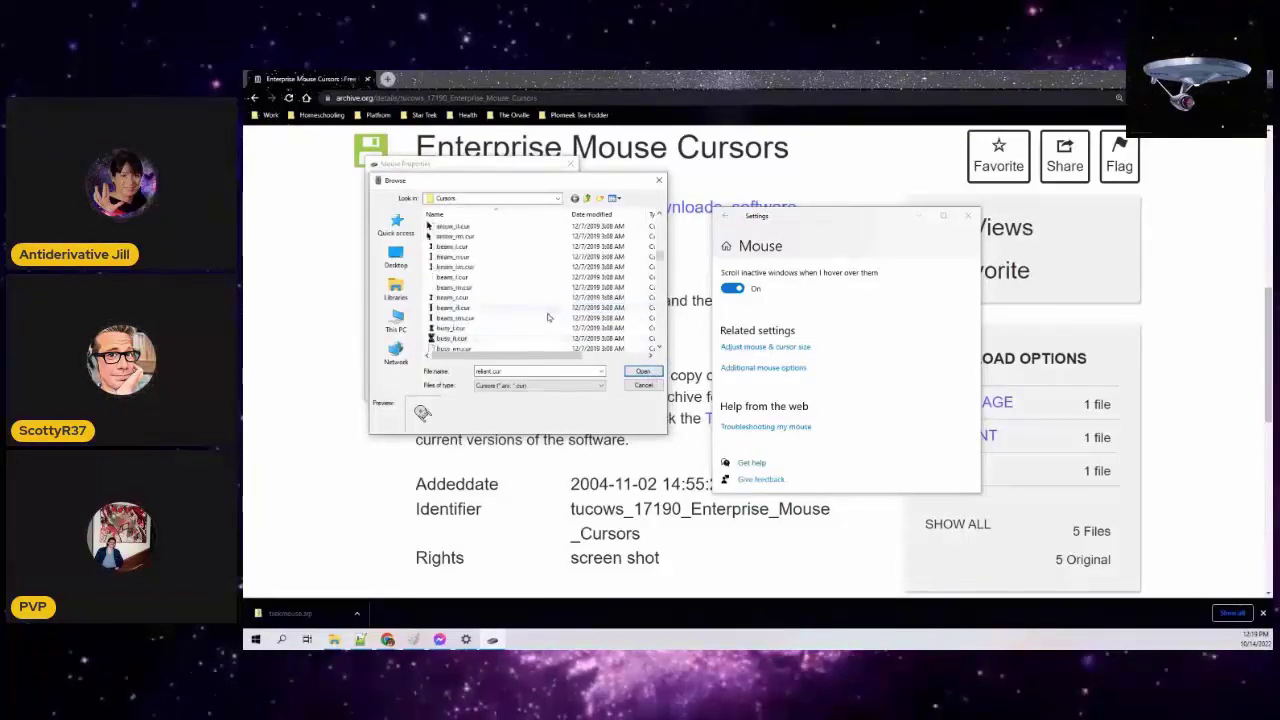
scroll(540, 317, "up", 5)
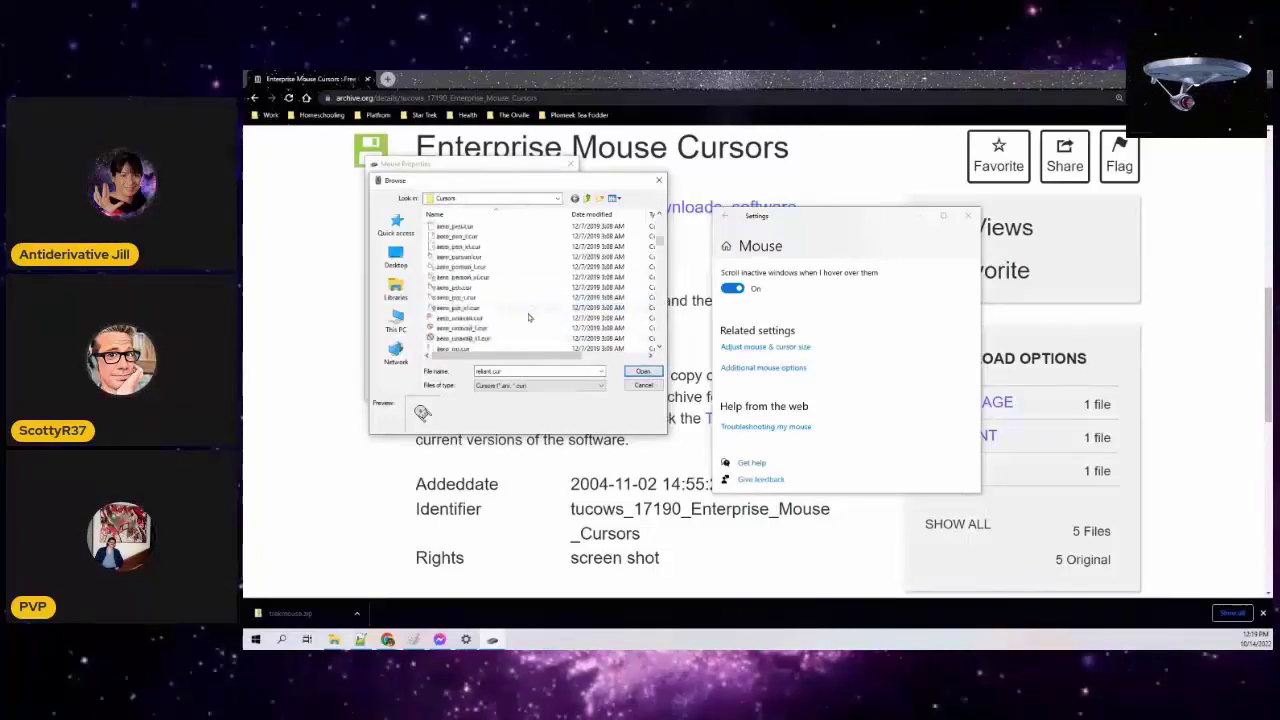
scroll(532, 317, "down", 3)
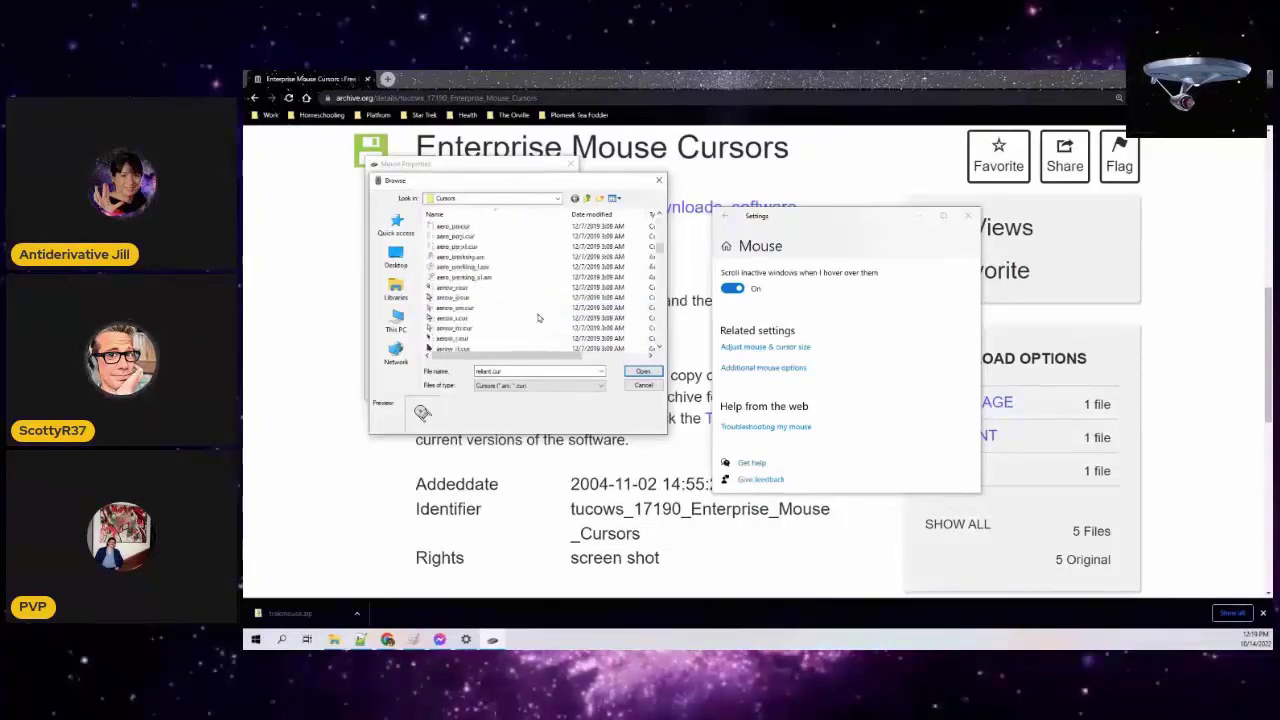
scroll(538, 317, "down", 8)
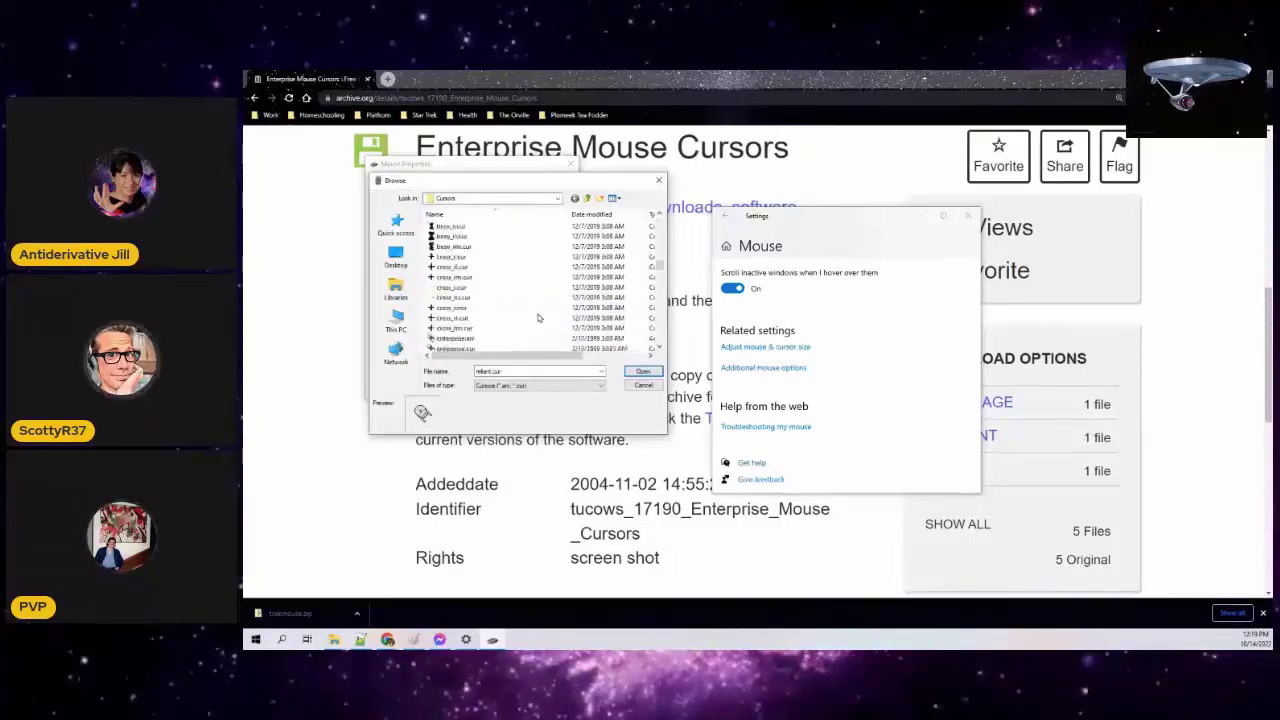
scroll(535, 316, "down", 2)
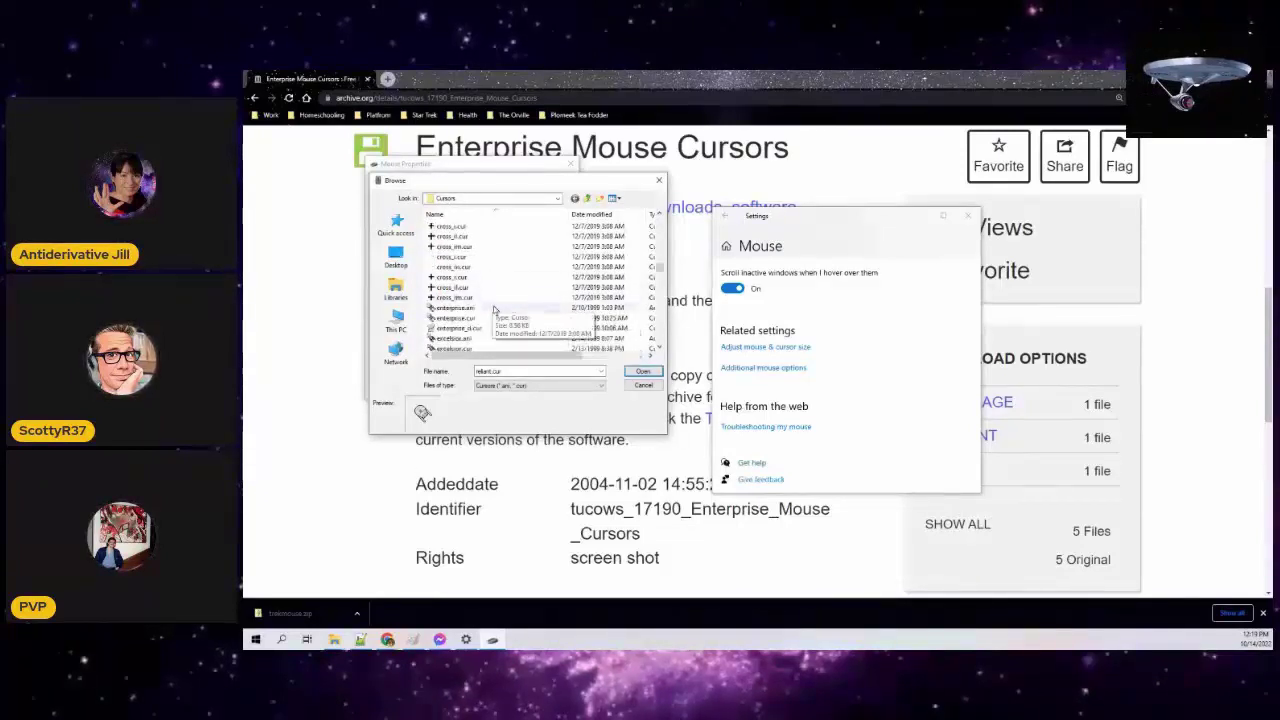
left_click(494, 310)
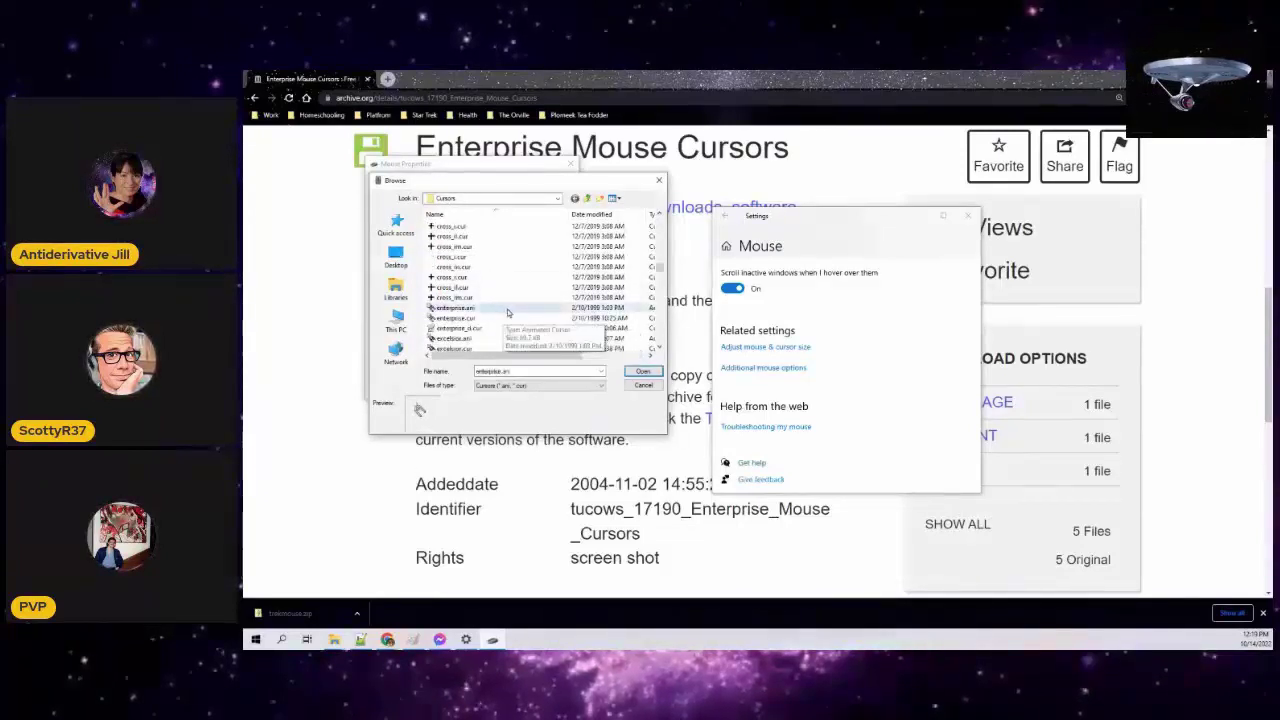
key("Return")
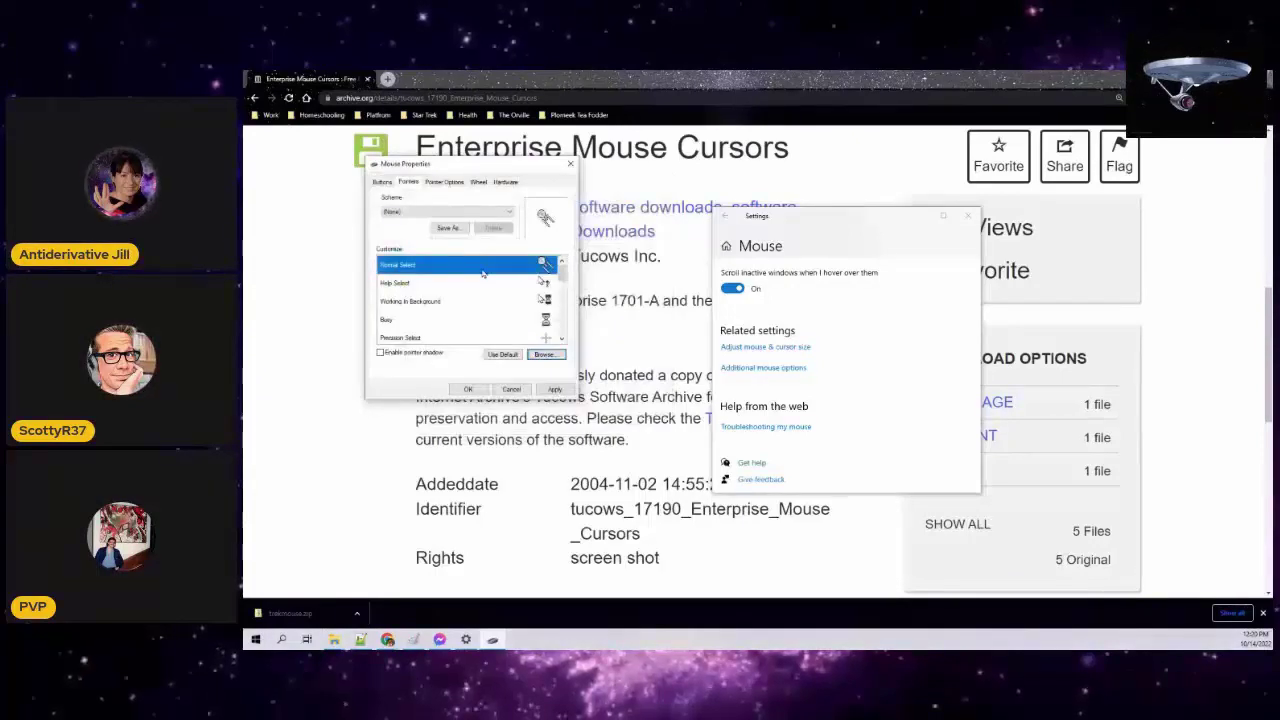
- Assign the animated cursor enterprise.ani to the Working in Background pointer
left_click(414, 302)
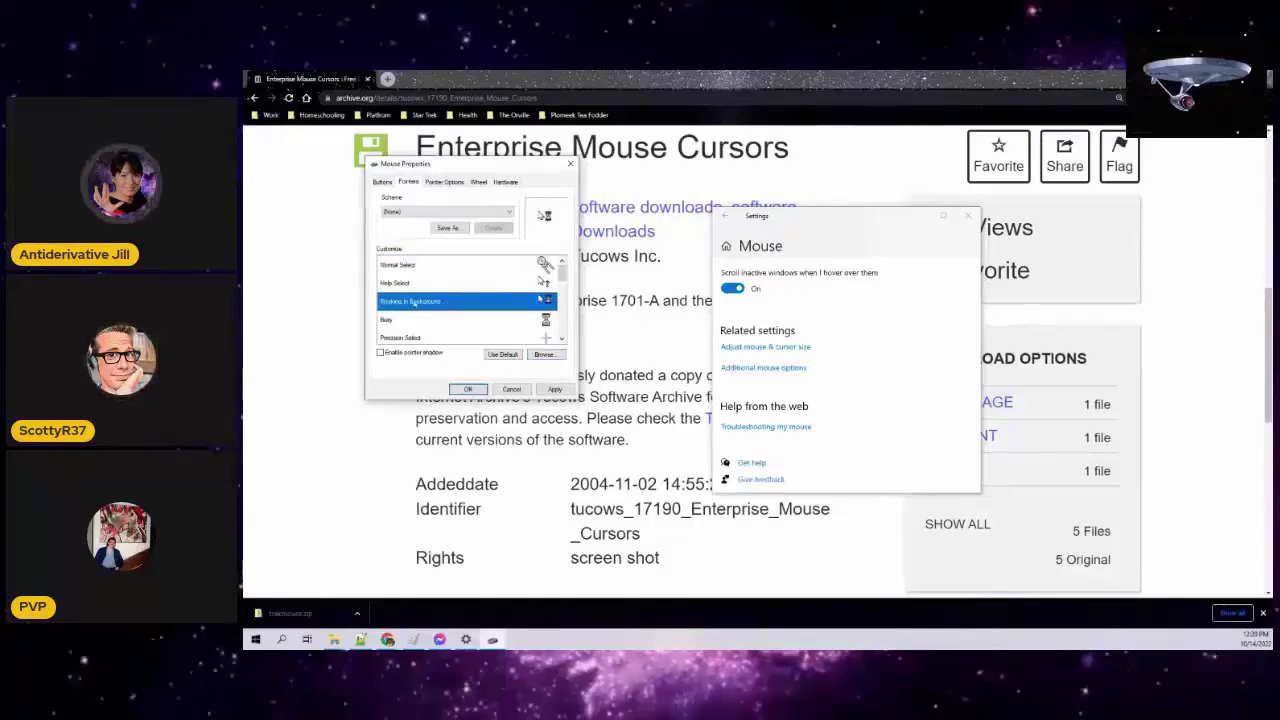
left_click(407, 324)
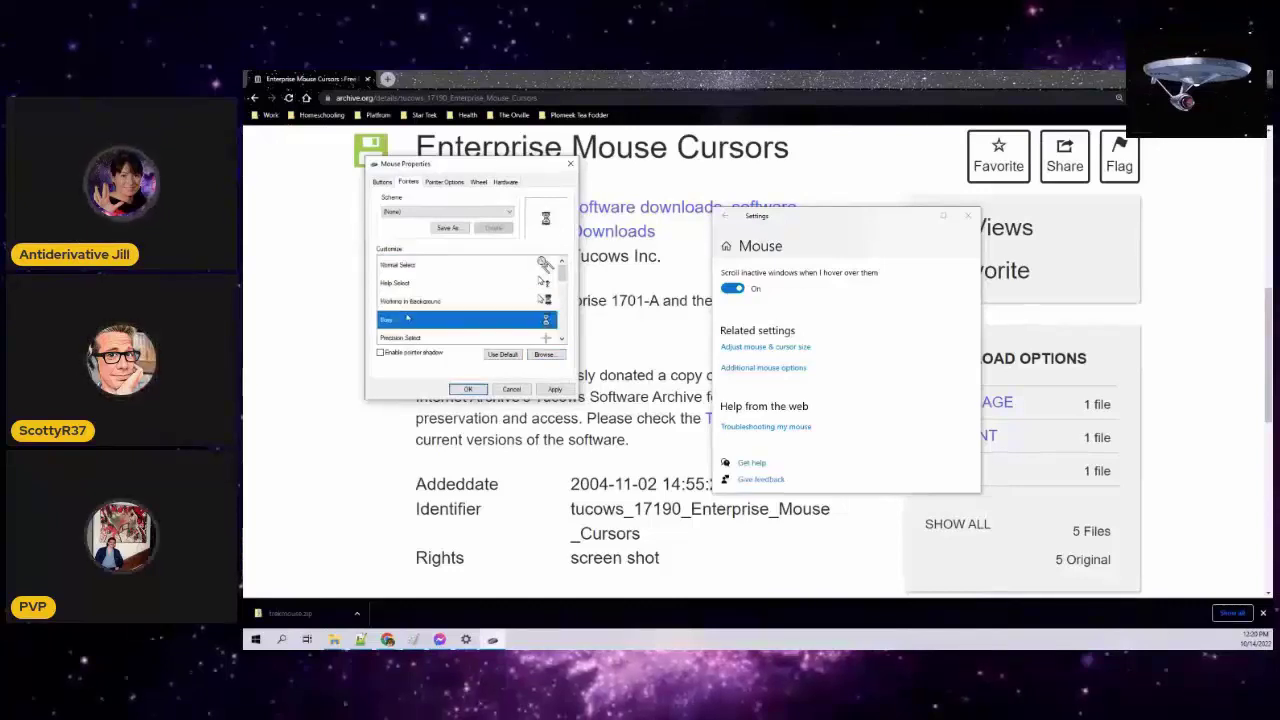
left_click(411, 304)
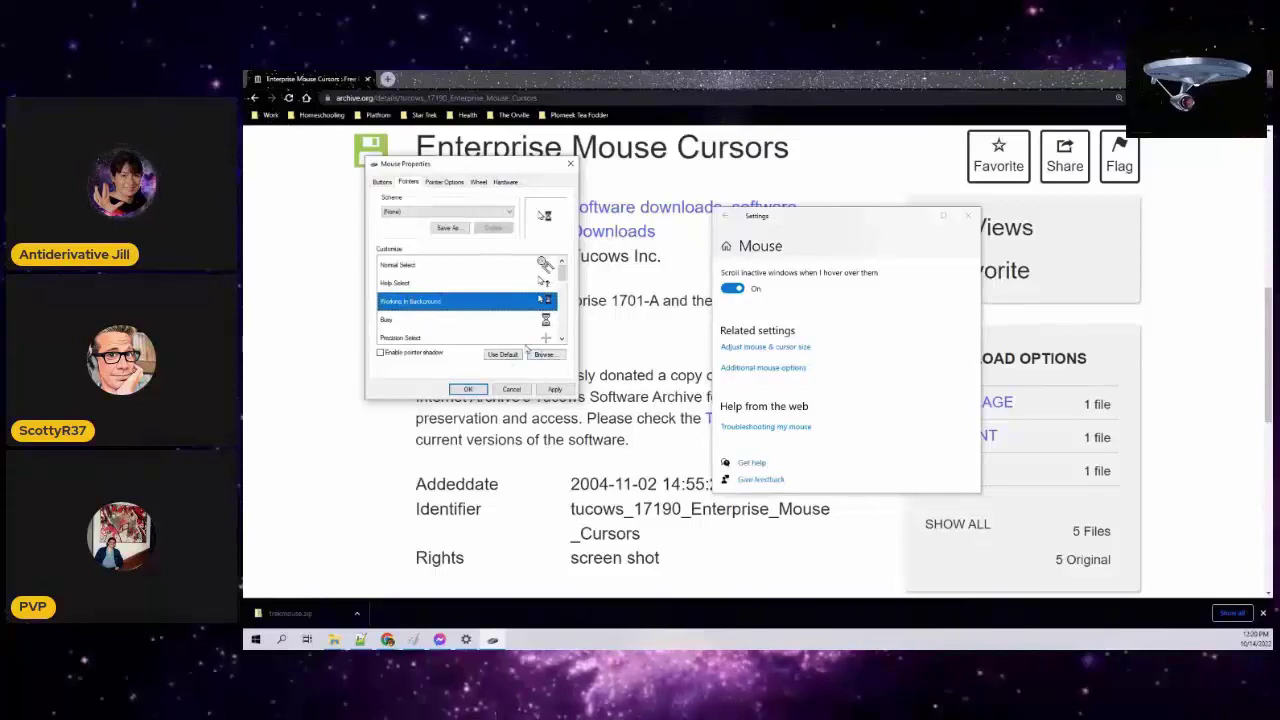
left_click(541, 355)
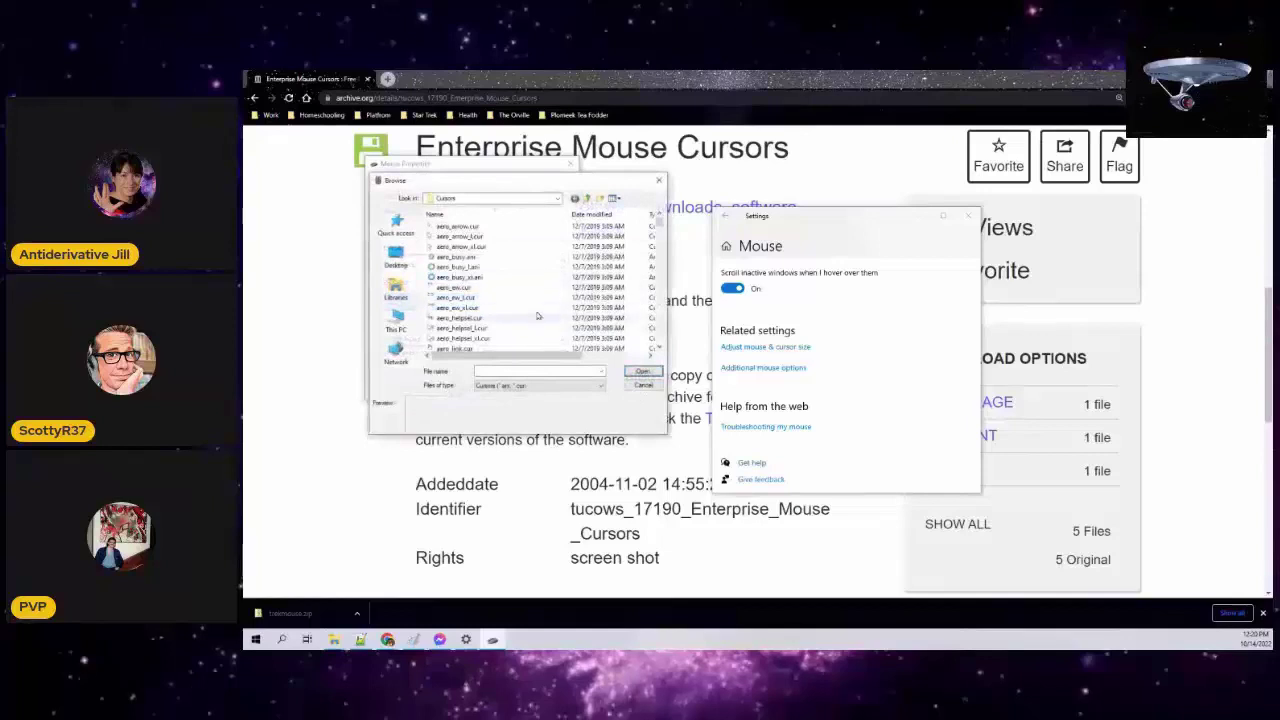
scroll(537, 316, "down", 10)
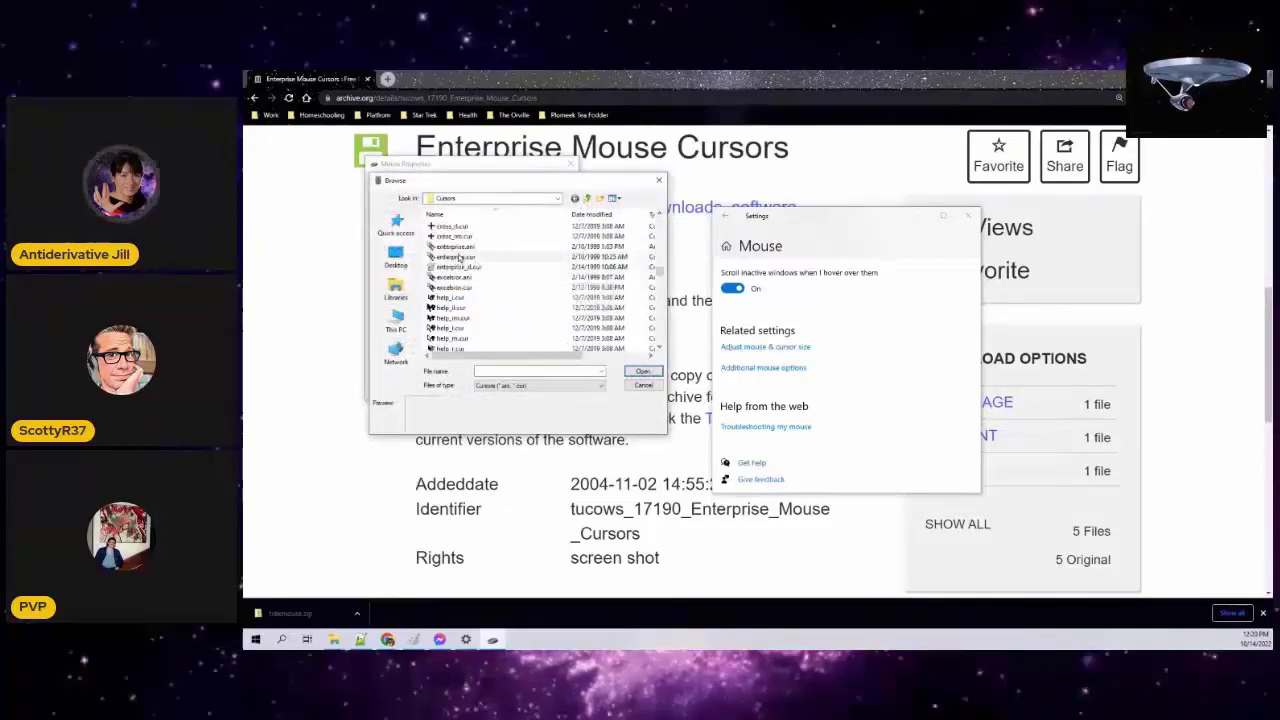
left_click(463, 246)
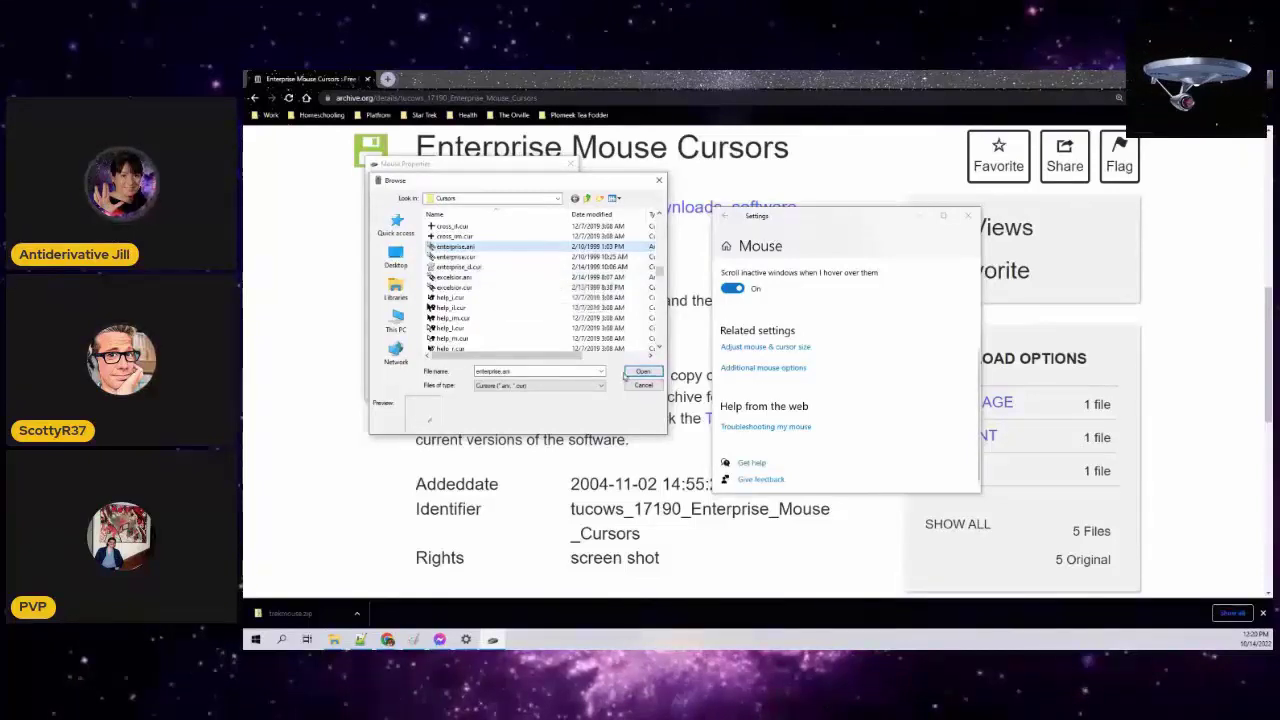
left_click(643, 371)
- Assign the animated Enterprise cursor to the Busy pointer
left_click(456, 320)
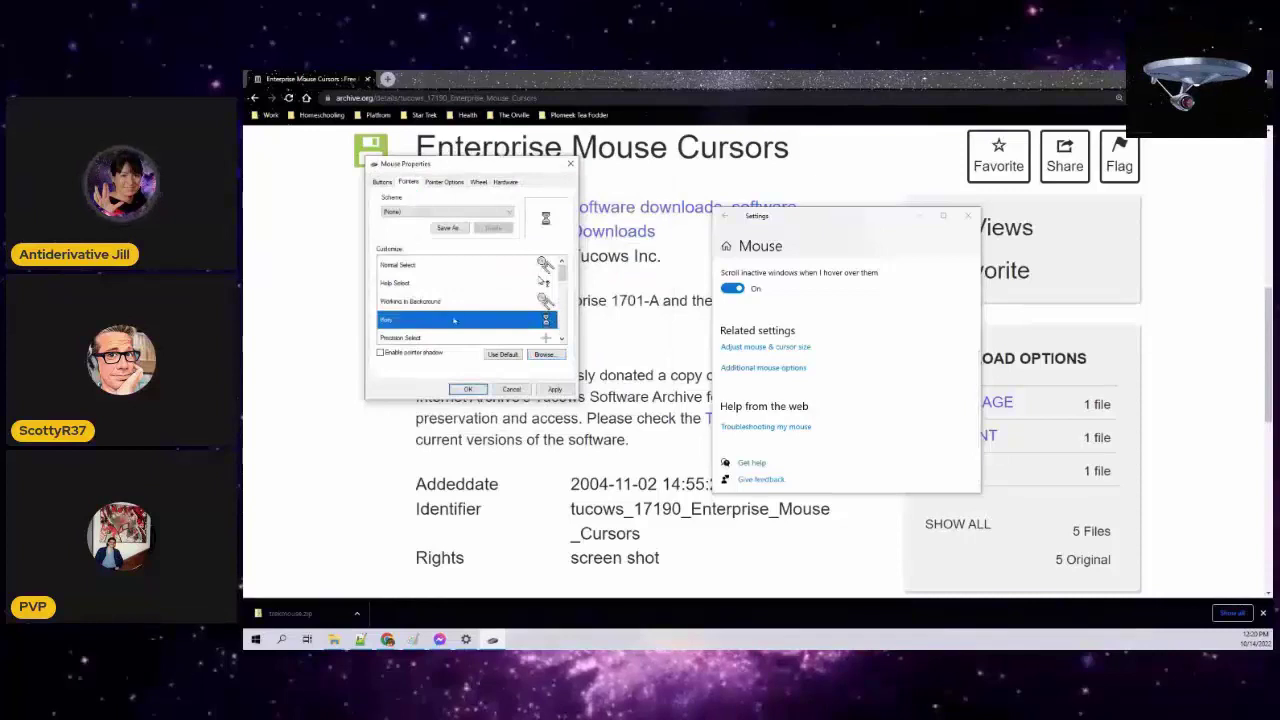
left_click(543, 354)
left_click(643, 371)
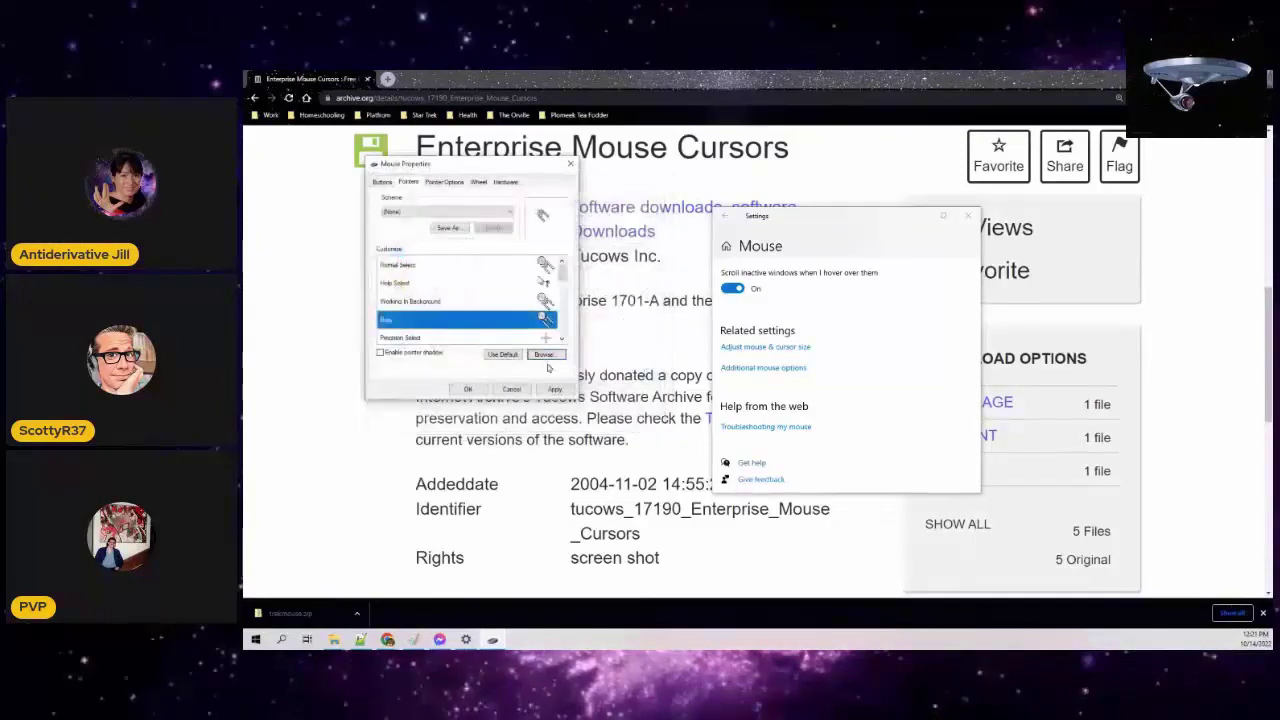
- Check the Working in Background pointer's preview, apply the new pointers, and close Mouse Properties
left_click(543, 302)
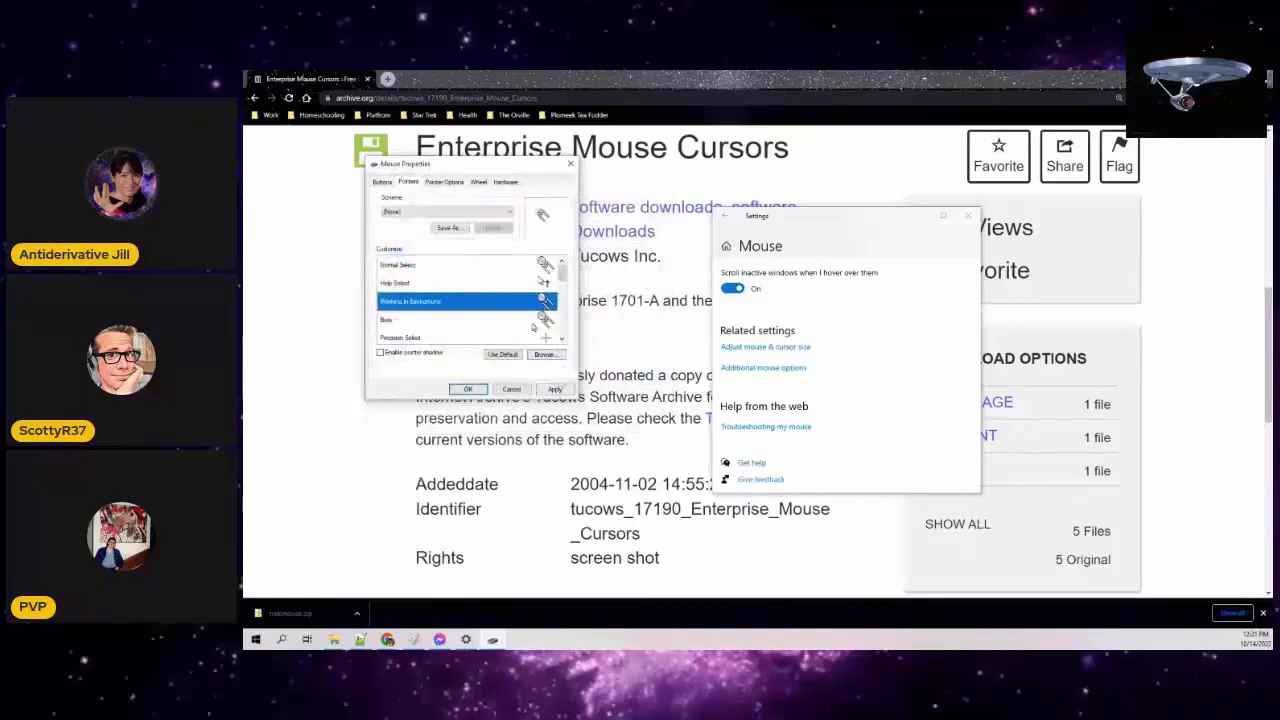
left_click(555, 389)
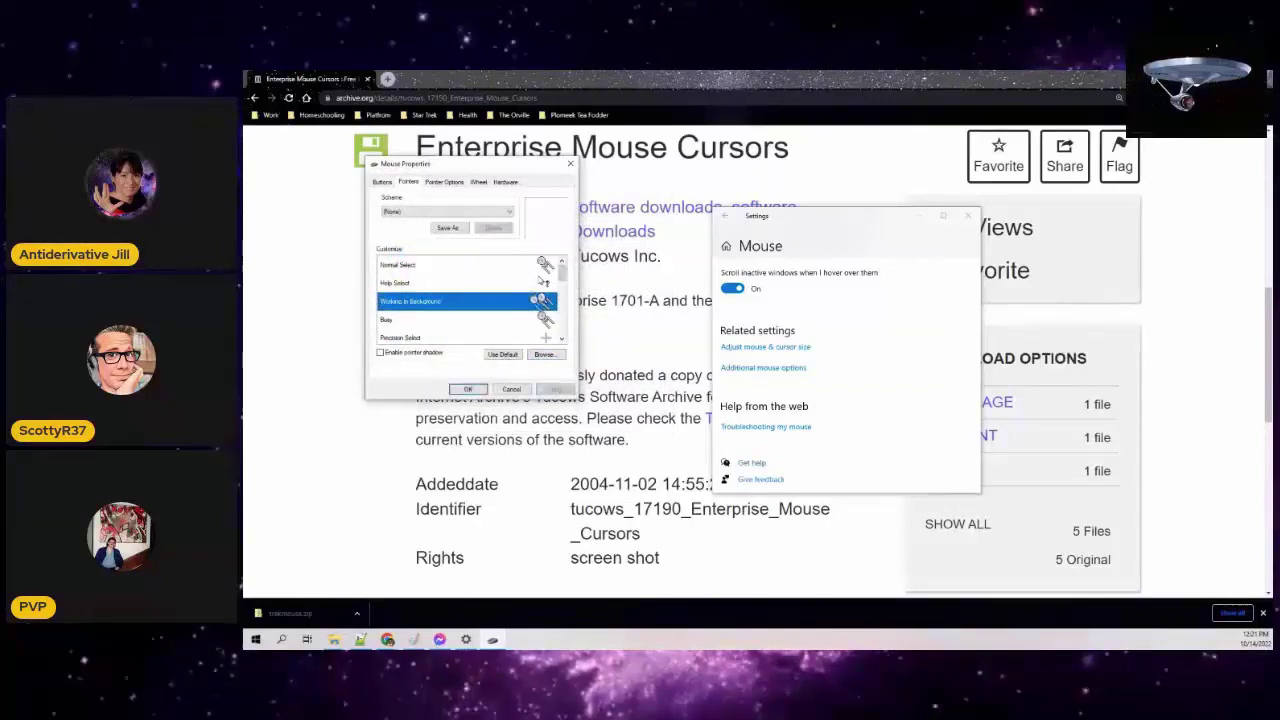
scroll(540, 300, "down", 5)
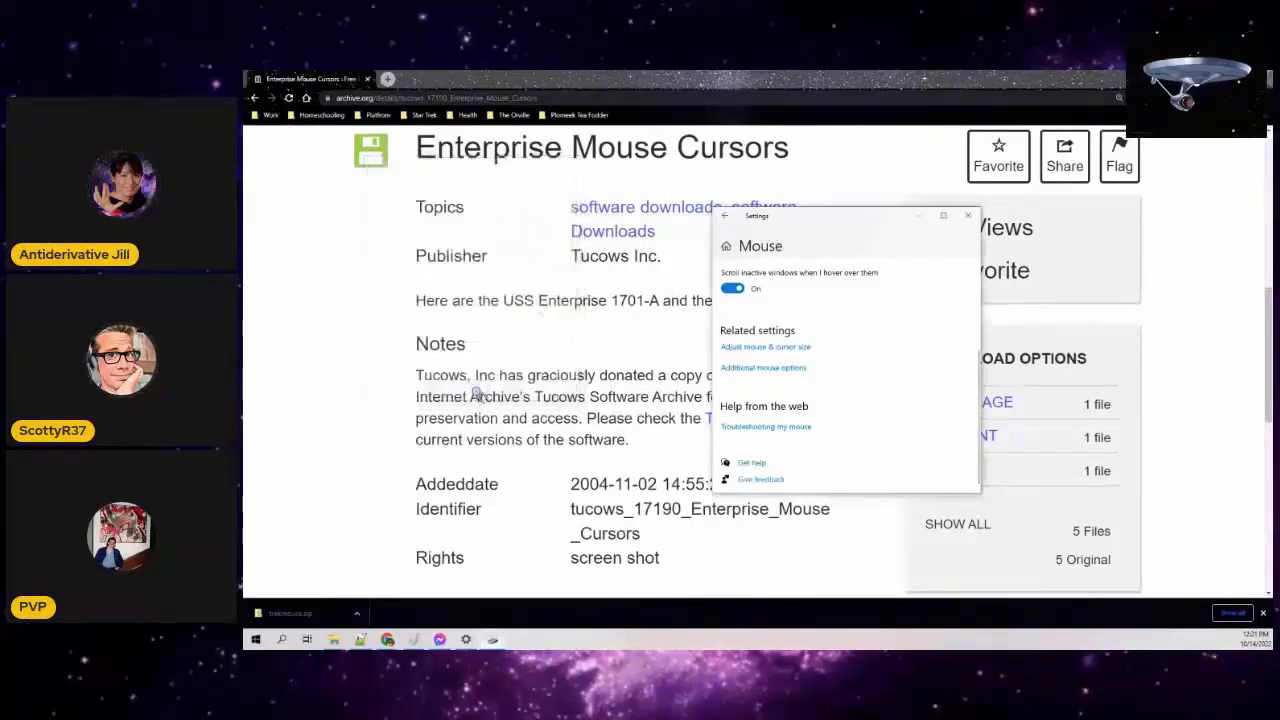
left_click(468, 389)
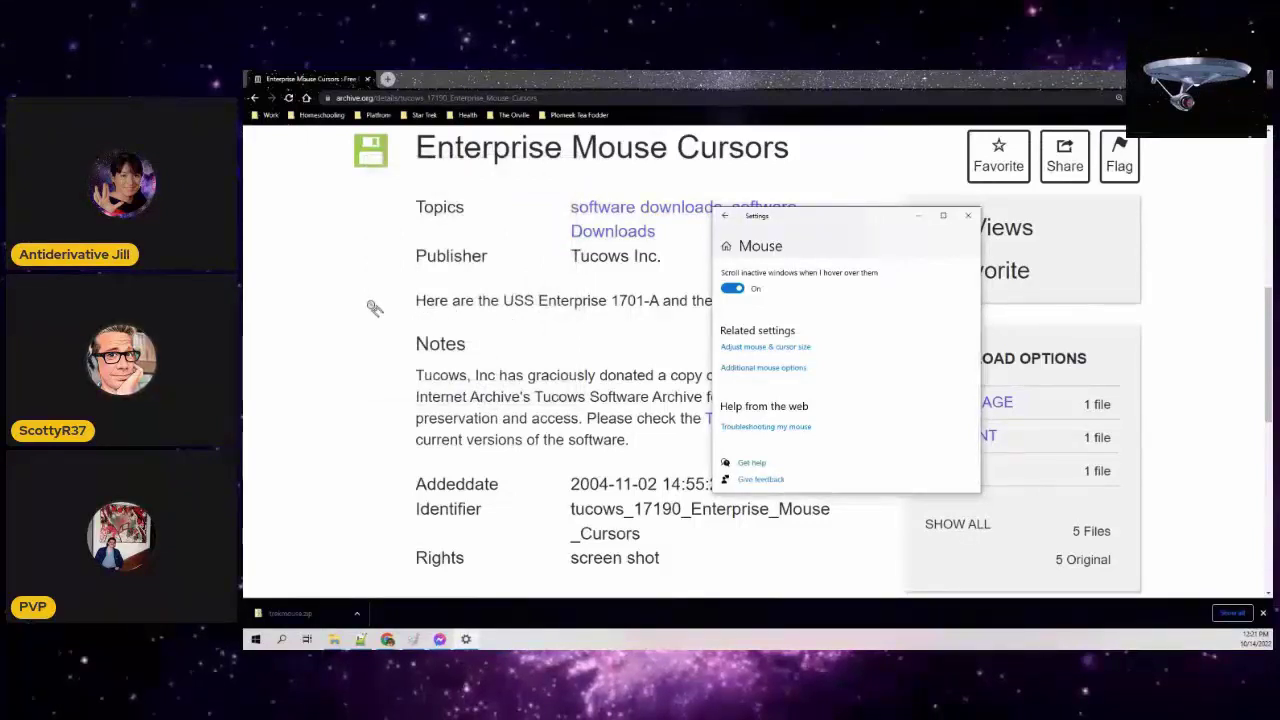
left_click(256, 640)
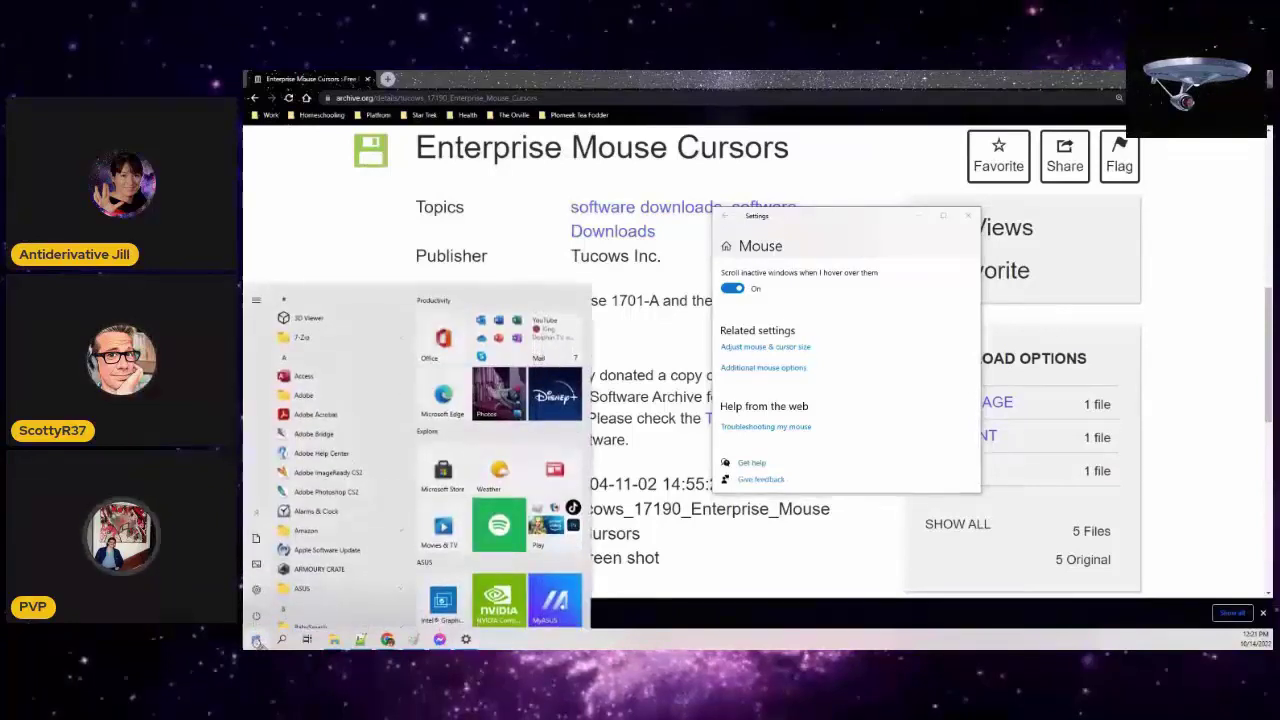
key("Escape")
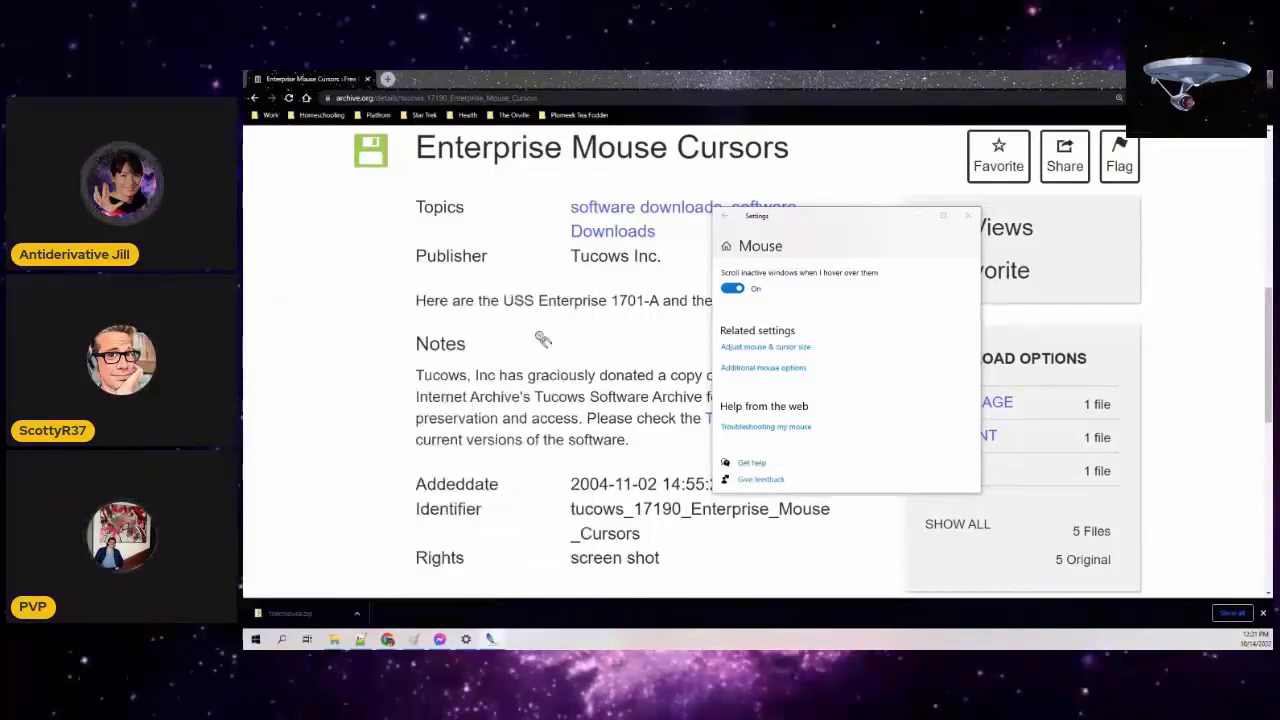